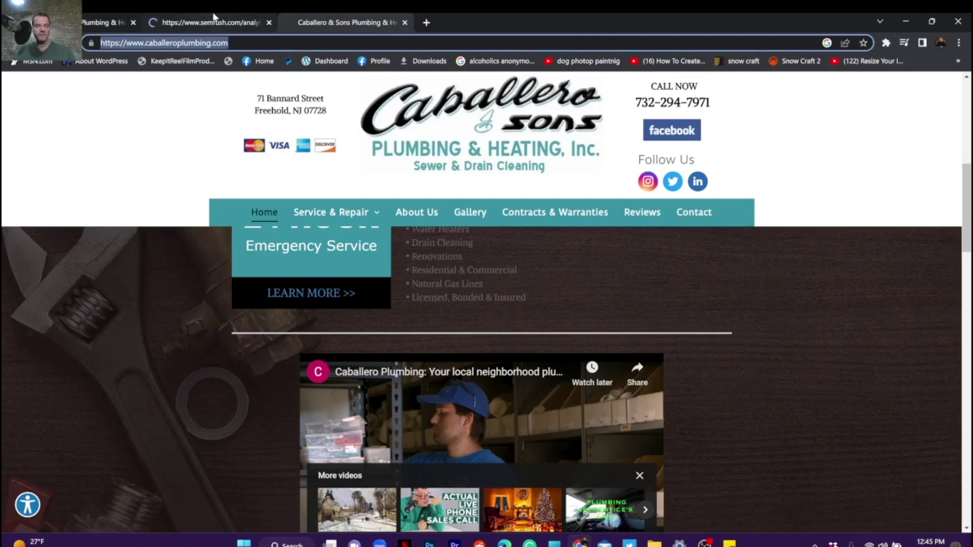
mouse_move(214, 20)
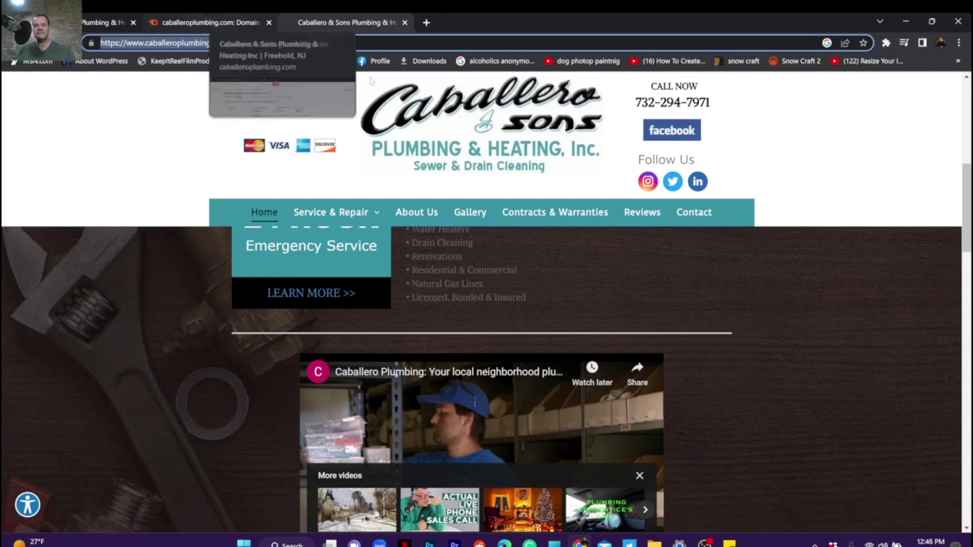
scroll(585, 258, down, 5)
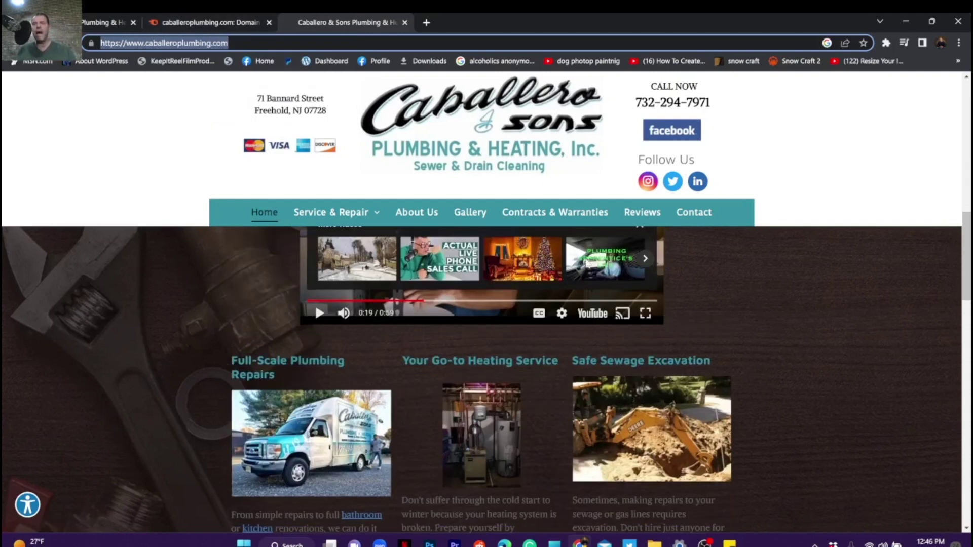
scroll(585, 259, up, 4)
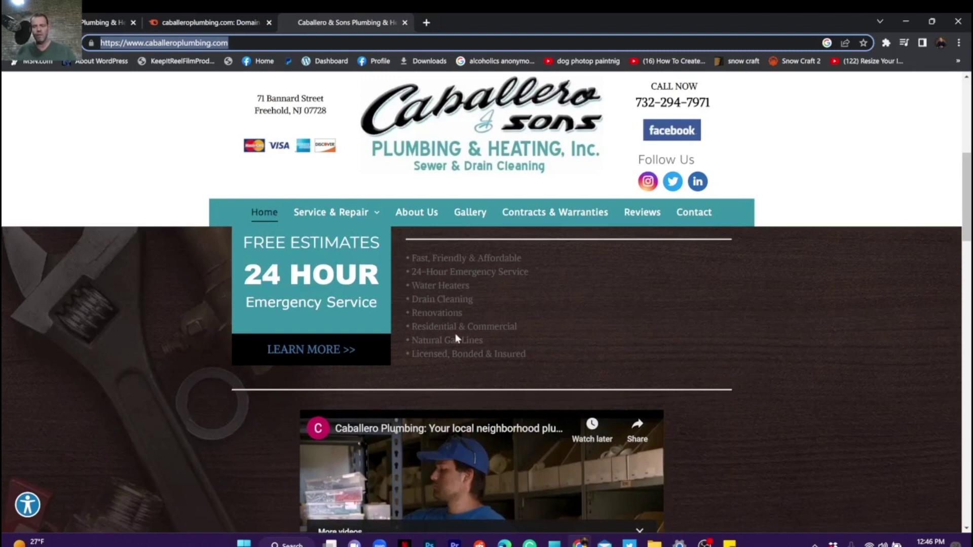
scroll(456, 339, up, 3)
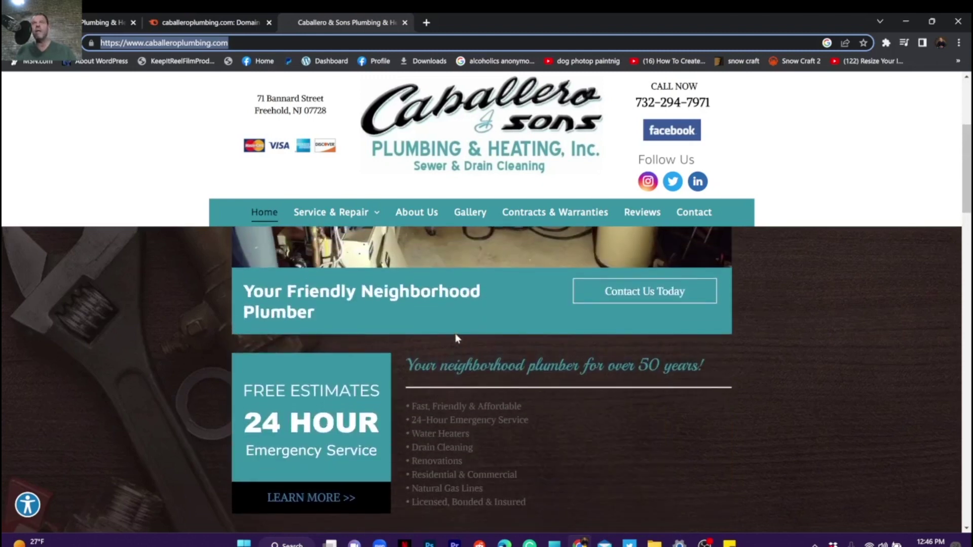
click(213, 19)
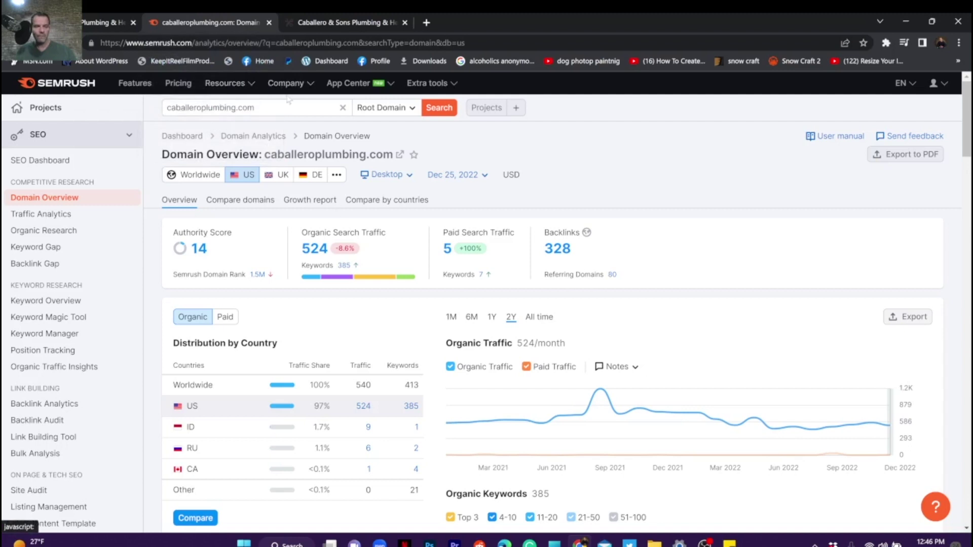
click(253, 107)
key(ctrl+a)
text(https://www.caballeroplumbing.com/)
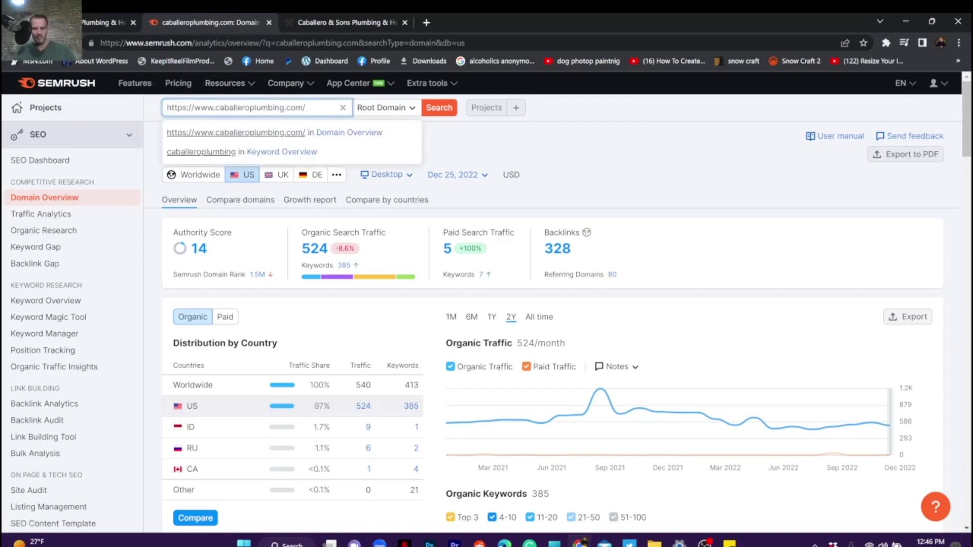
key(Return)
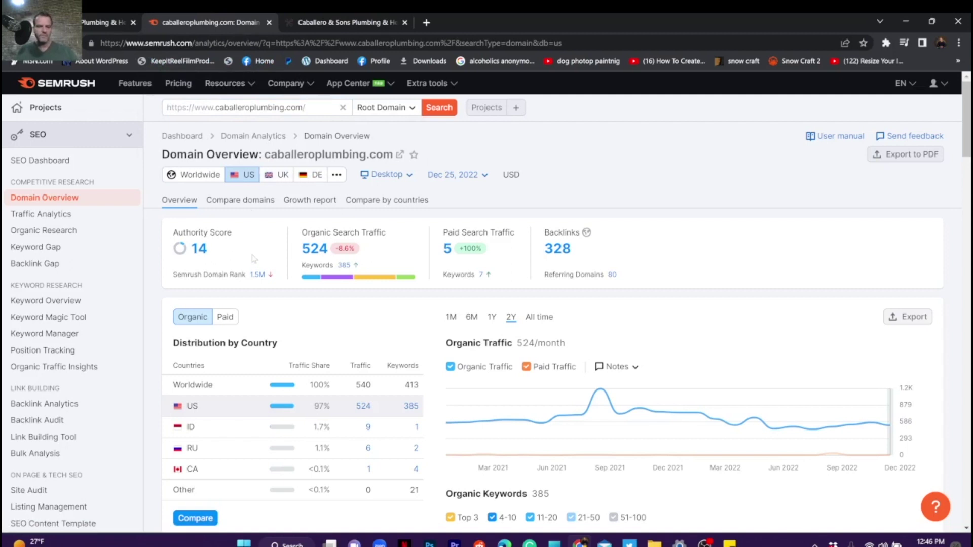
Open the full details of the domain's top organic keywords from the overview's Organic Research section
scroll(253, 259, down, 7)
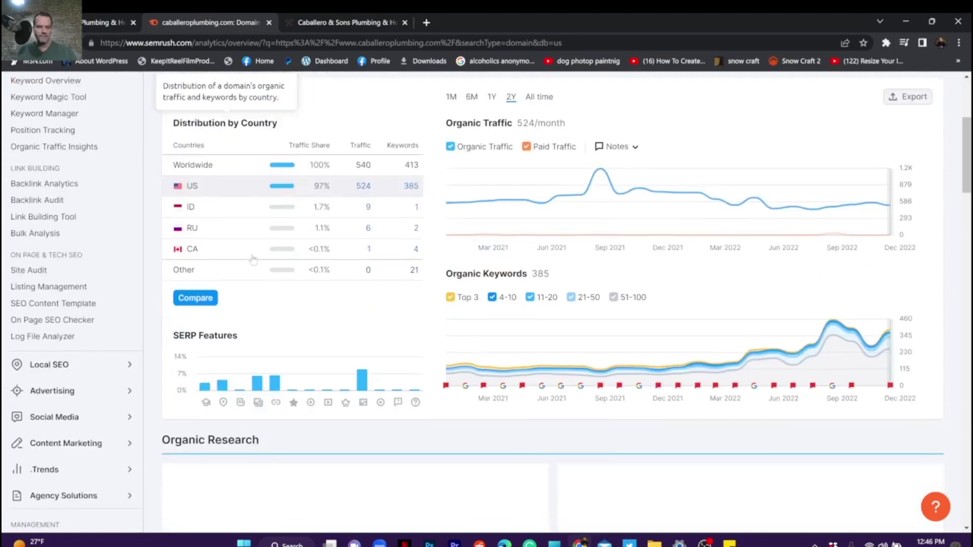
scroll(253, 259, down, 3)
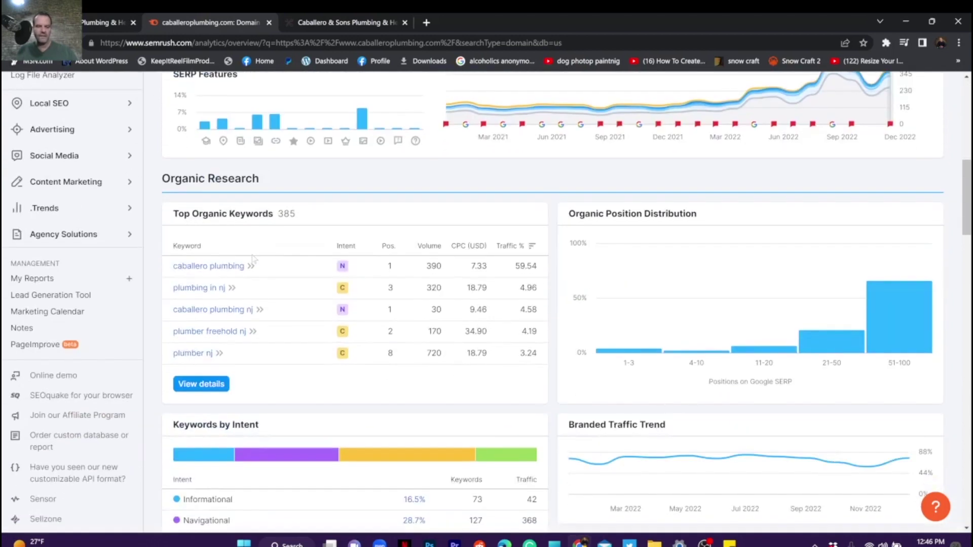
scroll(254, 258, down, 1)
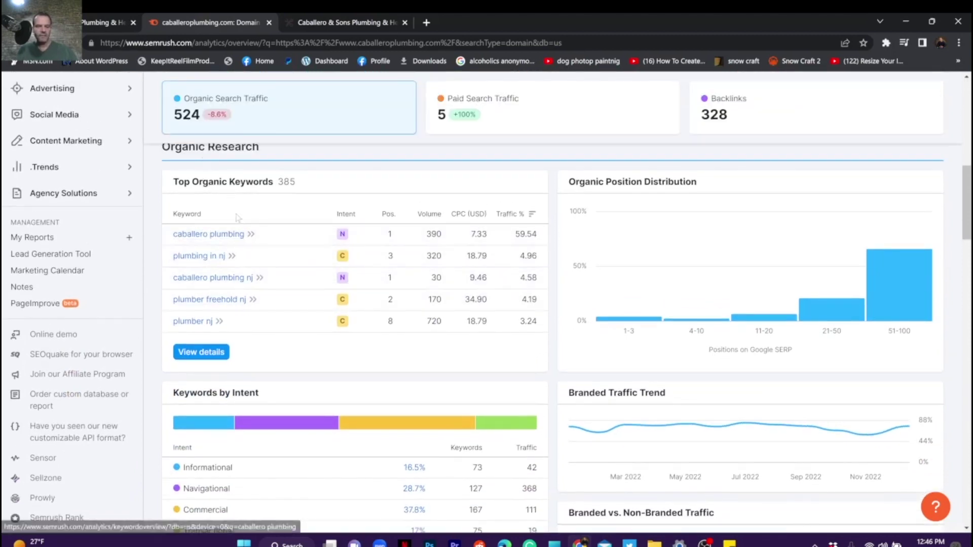
scroll(237, 218, down, 2)
click(207, 239)
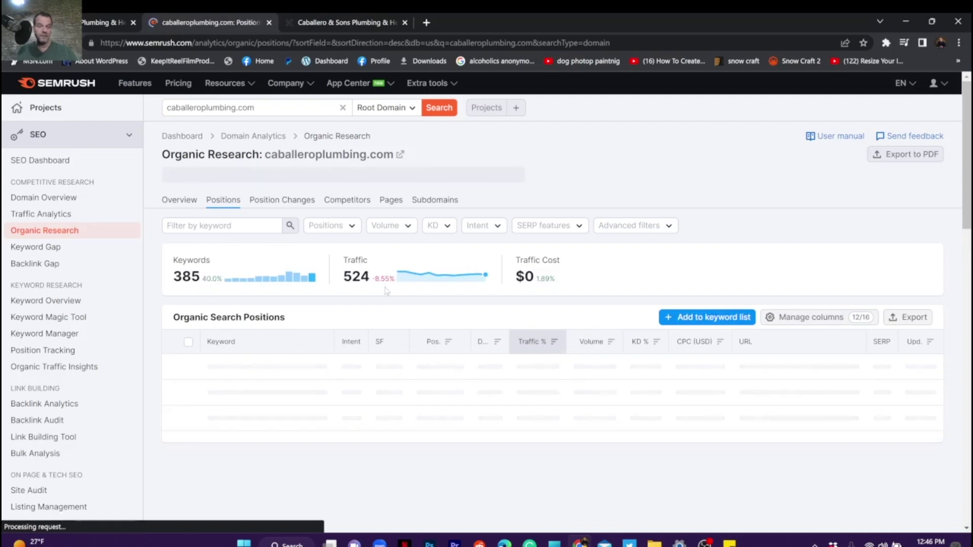
Examine the organic search positions table for the keywords, rankings, search volumes and traffic shares of caballeroplumbing.com
scroll(387, 291, down, 5)
scroll(387, 290, down, 1)
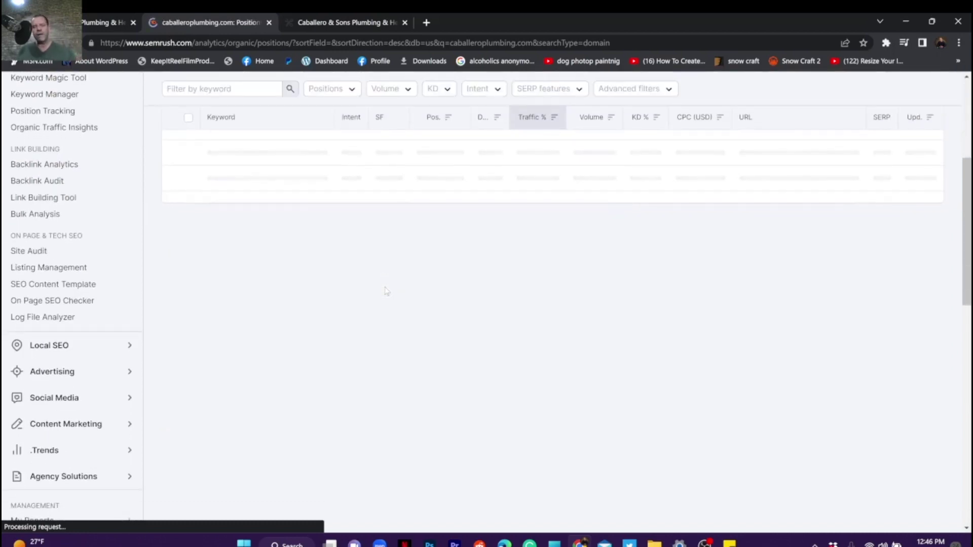
scroll(387, 290, up, 2)
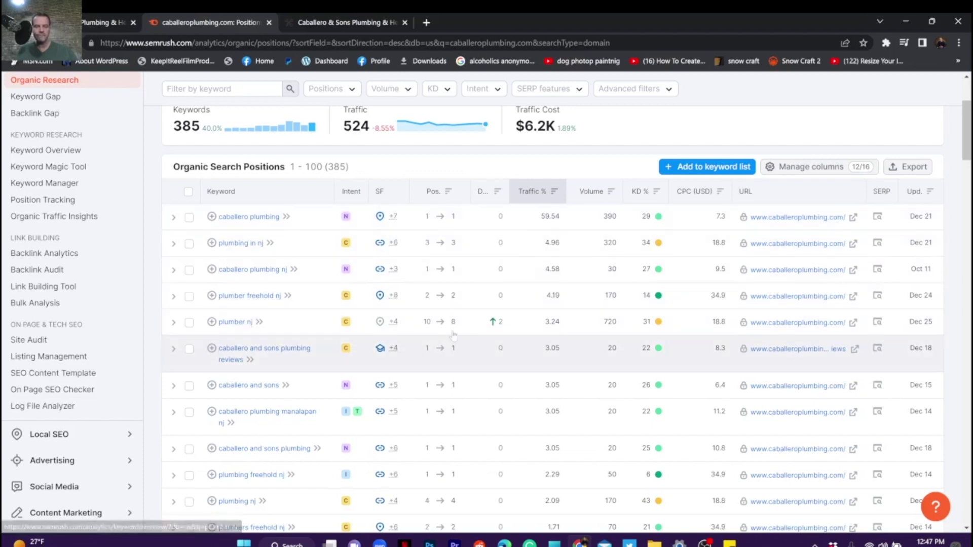
scroll(454, 348, down, 4)
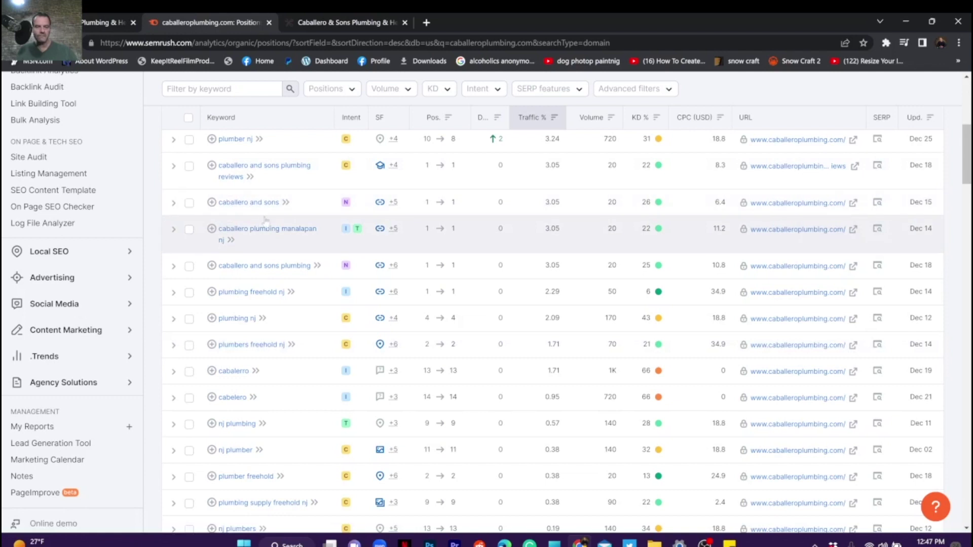
scroll(426, 251, down, 1)
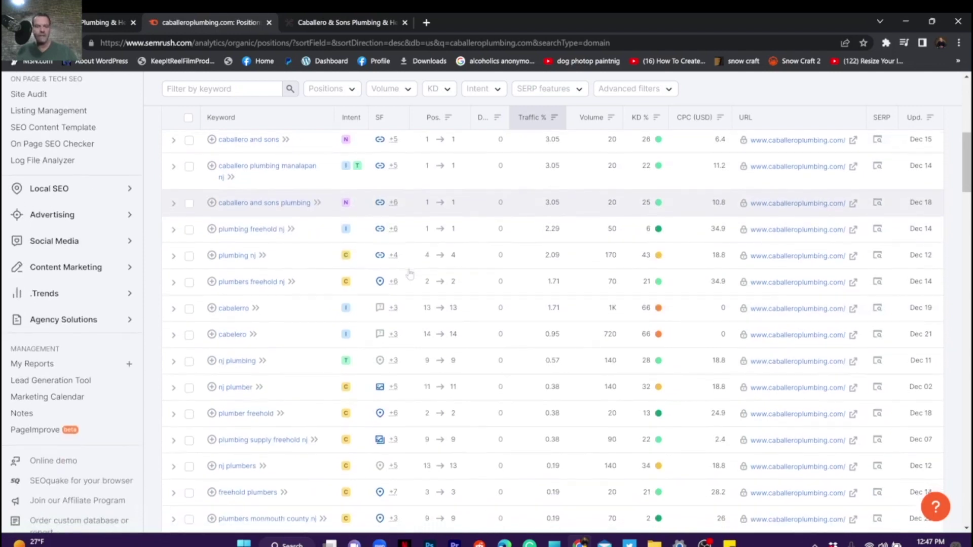
scroll(406, 253, down, 1)
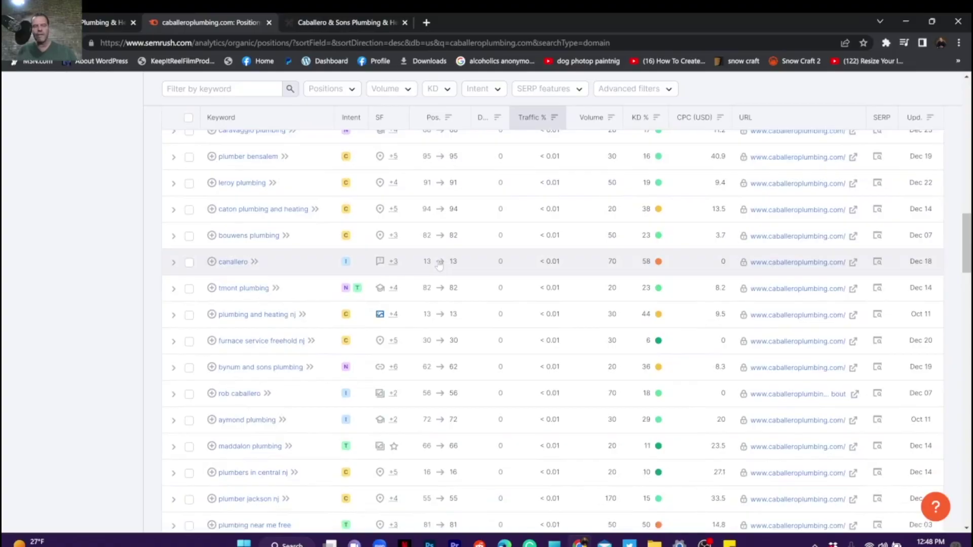
scroll(438, 265, up, 5)
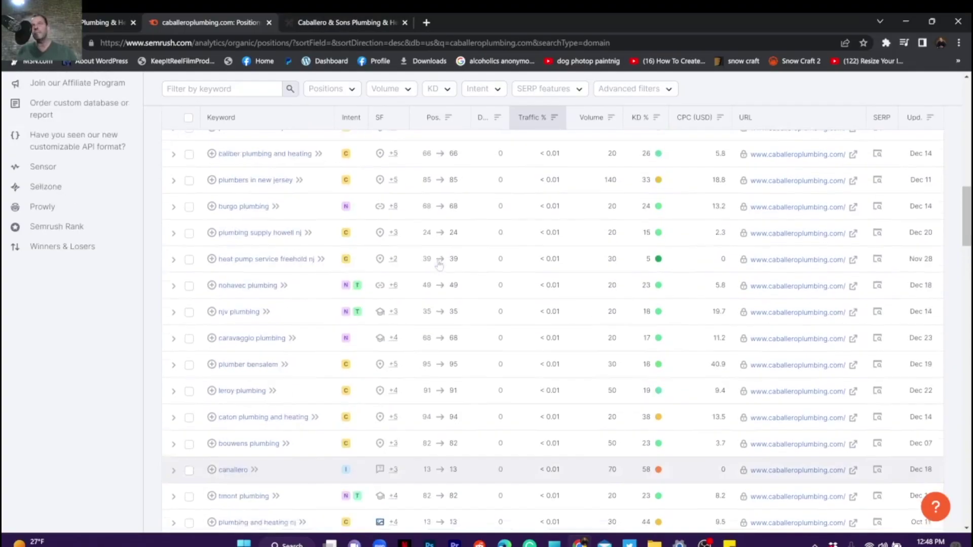
scroll(439, 265, down, 10)
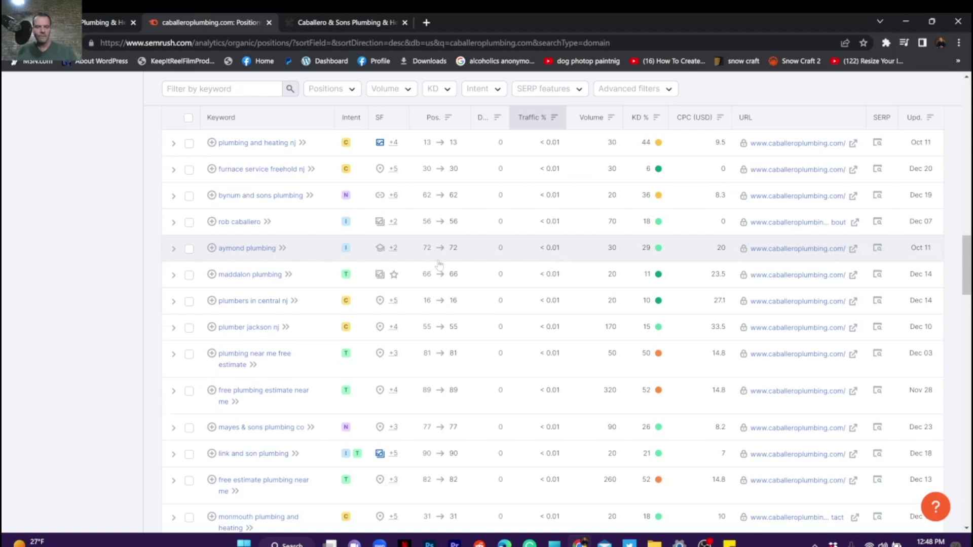
scroll(439, 264, up, 15)
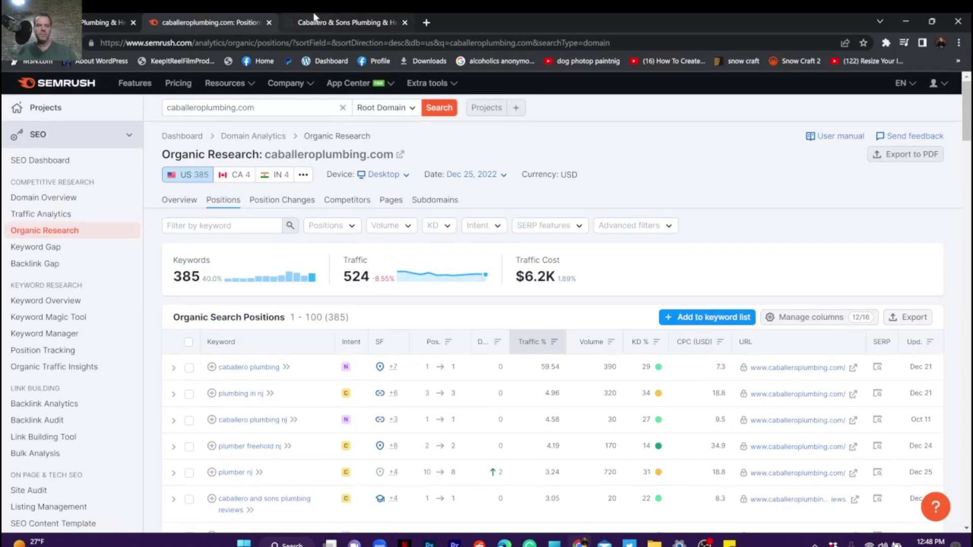
Search the Caballero & Sons homepage for the word "plumbing", with the blank sticky note opened for recording counts
mouse_move(314, 17)
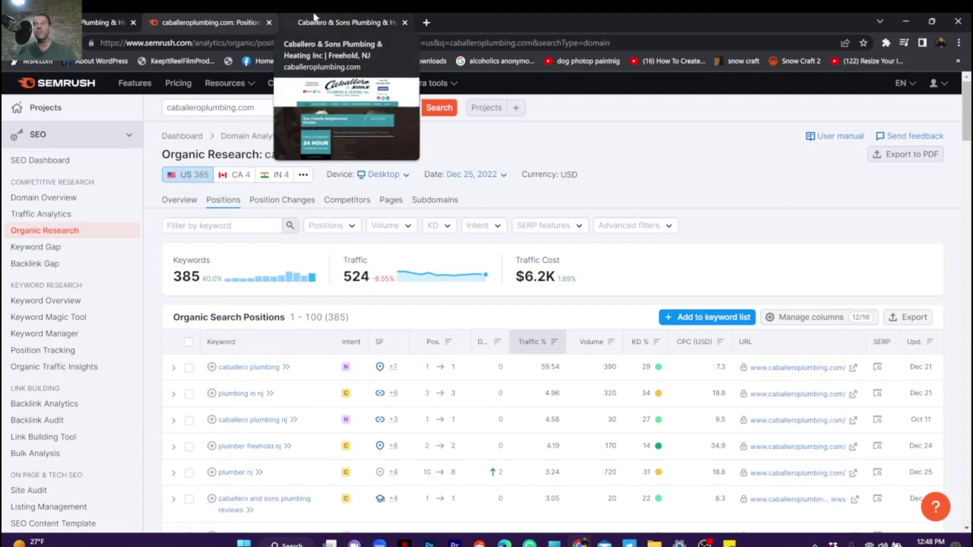
click(313, 17)
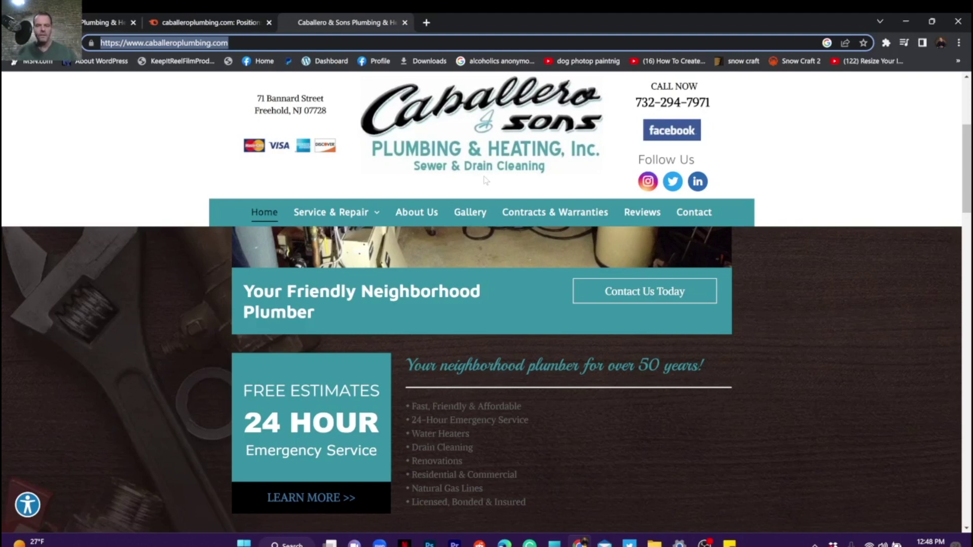
scroll(486, 180, down, 2)
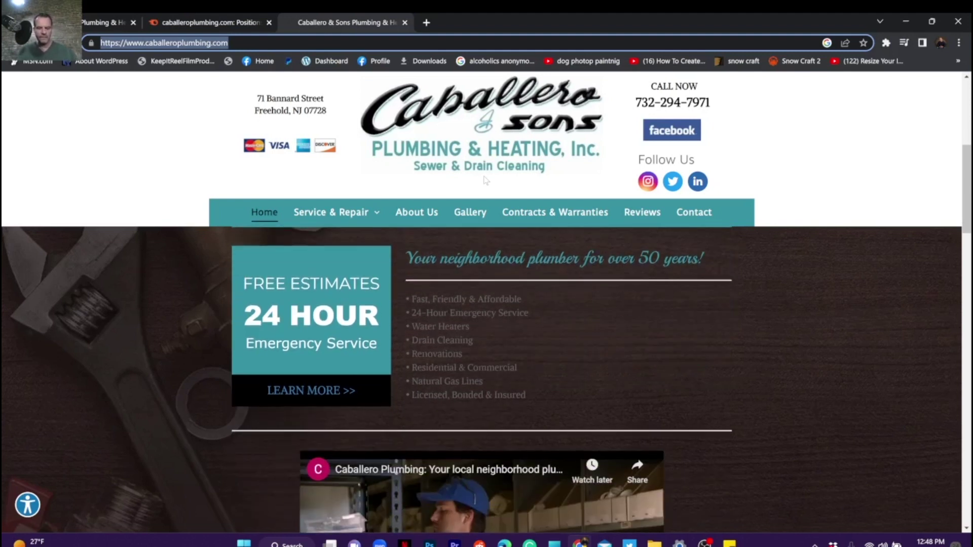
key(ctrl+f)
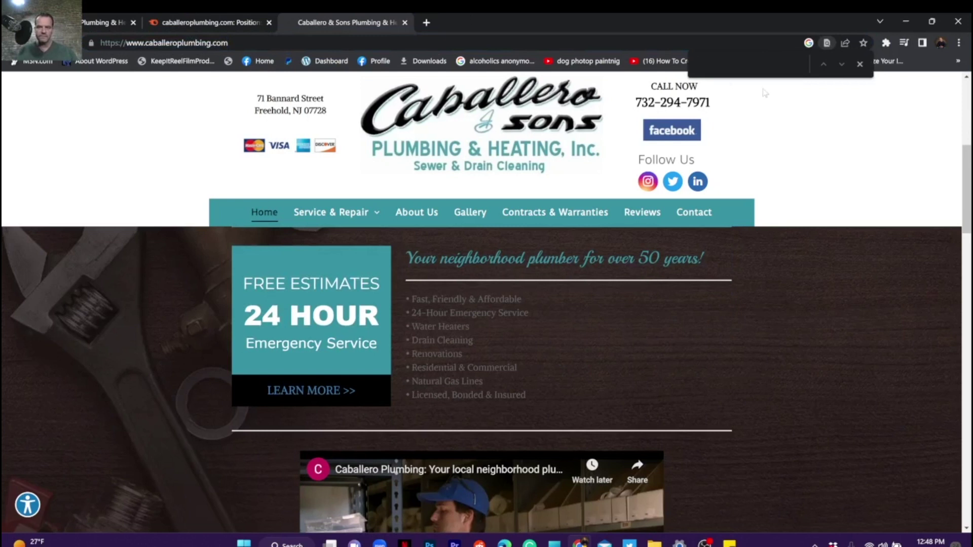
click(729, 543)
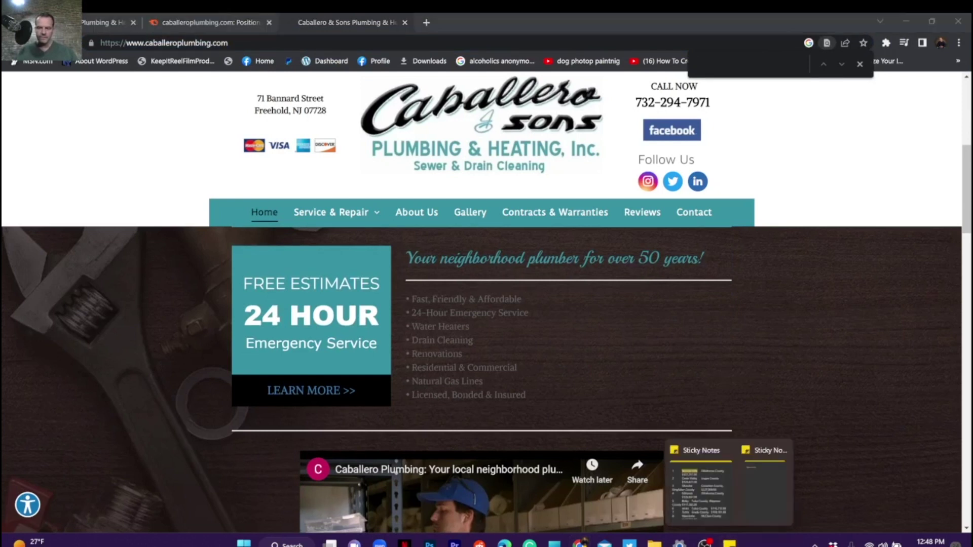
click(785, 498)
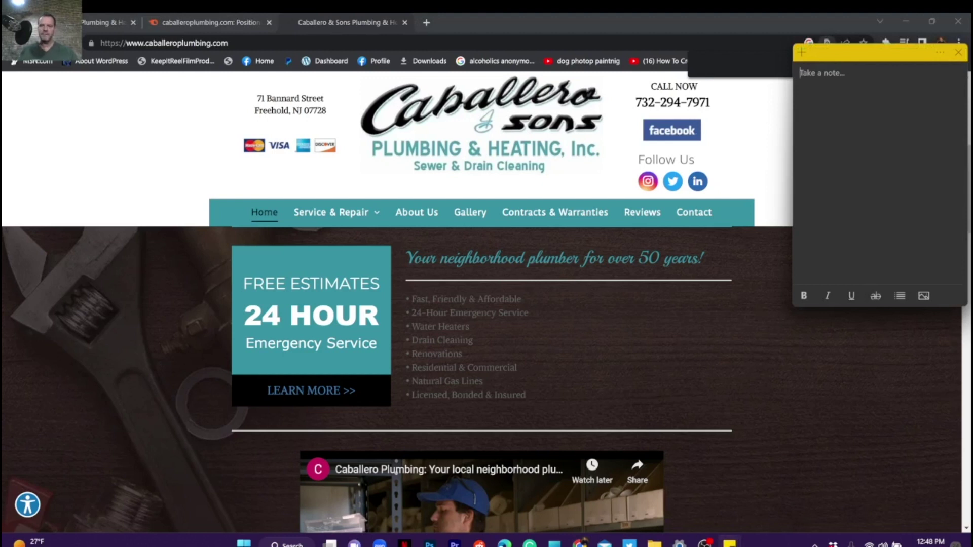
key(alt+Tab)
text(plumbi)
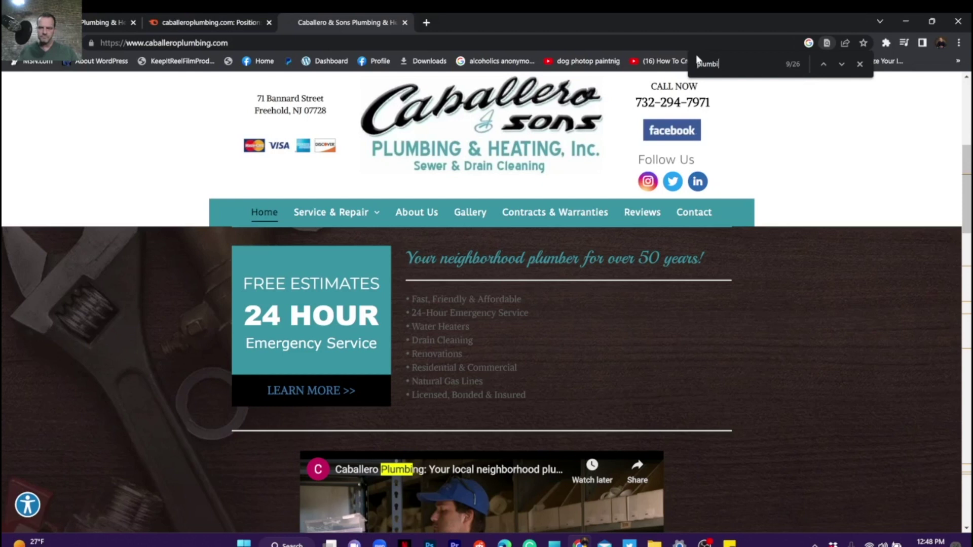
text(ng)
Record the keyword "Plumbing" with the count 9 in the blank sticky note
click(730, 542)
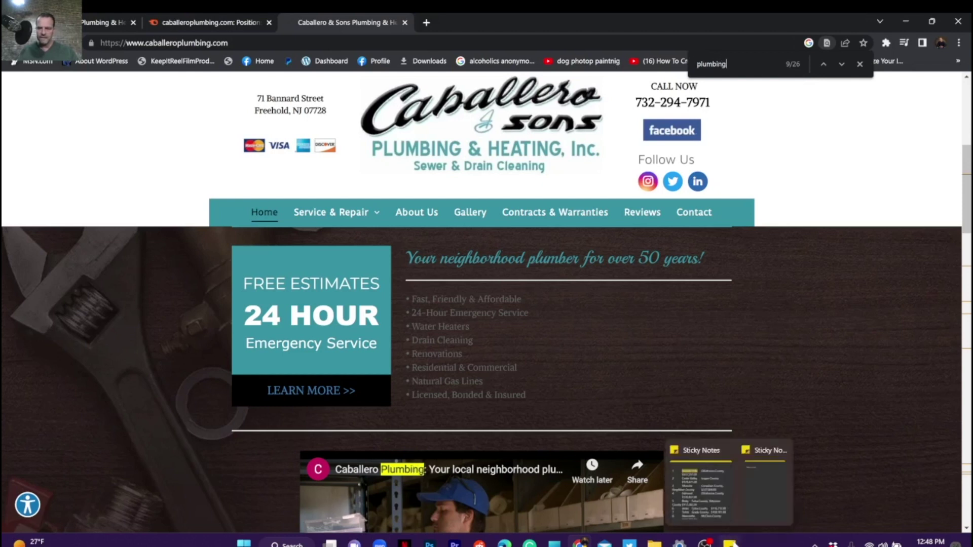
click(761, 478)
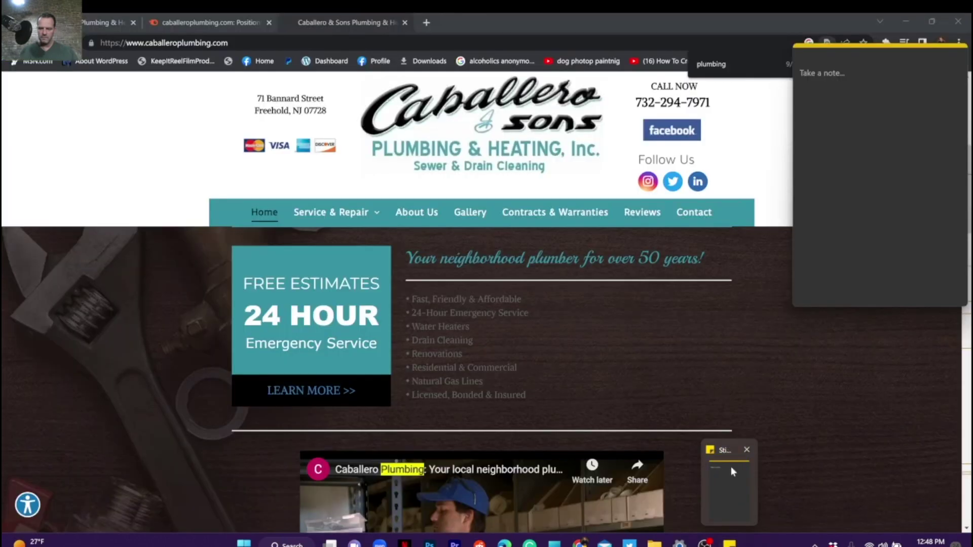
click(731, 464)
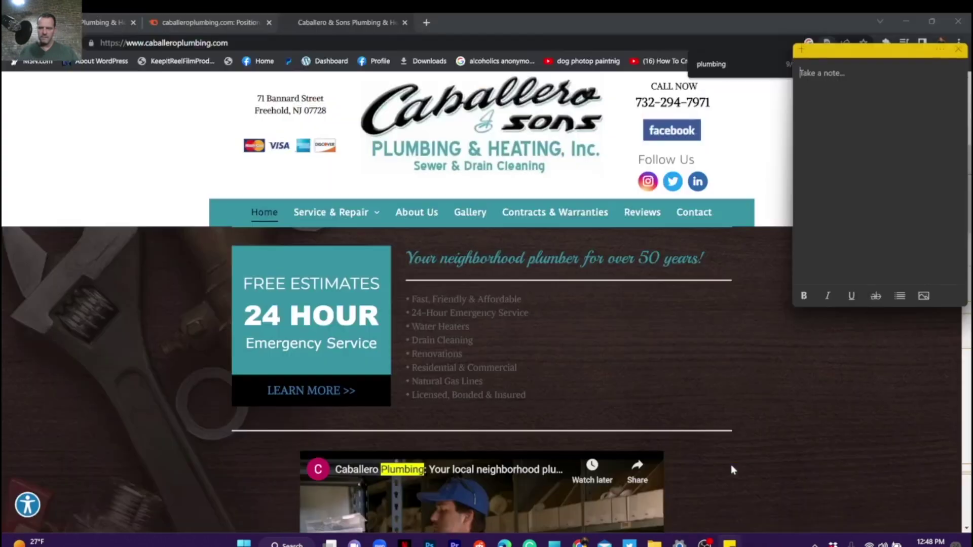
key(Return)
text(Plumbing  9 ti)
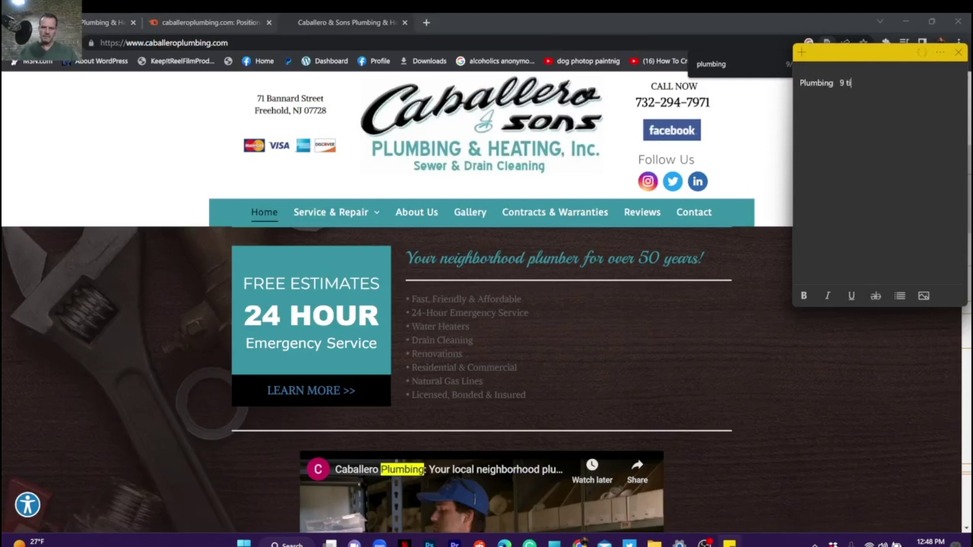
Search the homepage for "plumbers", and shorten the search term to "plumber"
click(733, 64)
key(BackSpace)
key(BackSpace)
key(BackSpace)
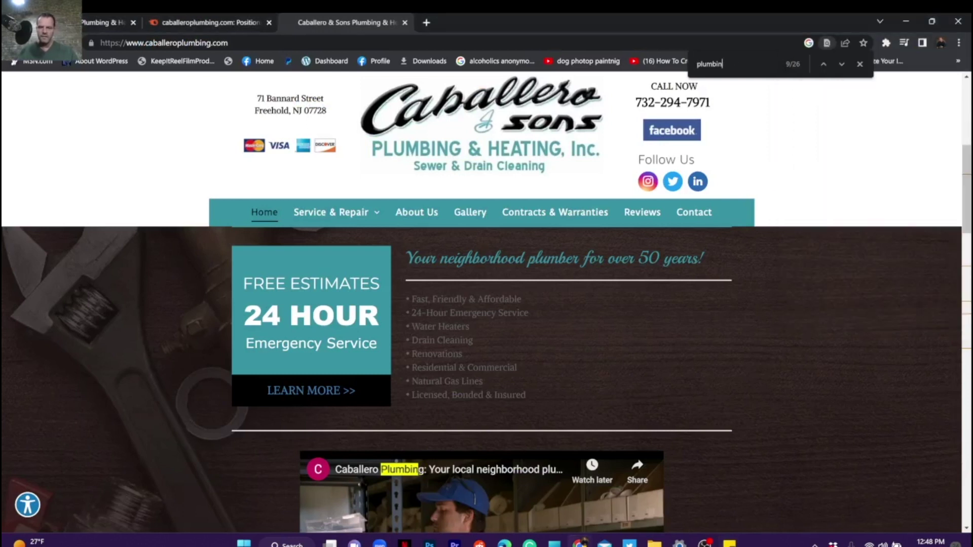
text(ers)
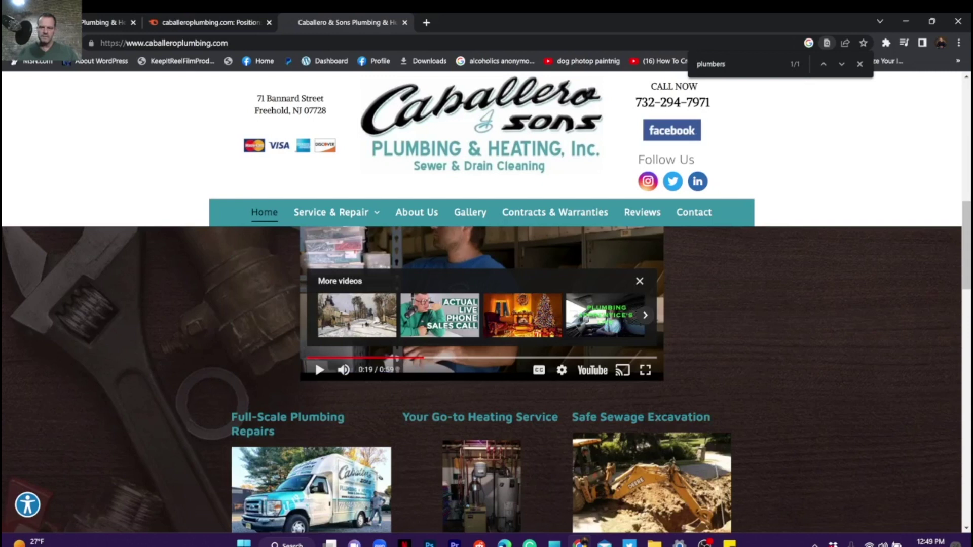
key(BackSpace)
Add the lines "Plumber 5" and "plumbers 1" to the keyword counts in the sticky note
click(730, 544)
key(Return)
text(Plumber)
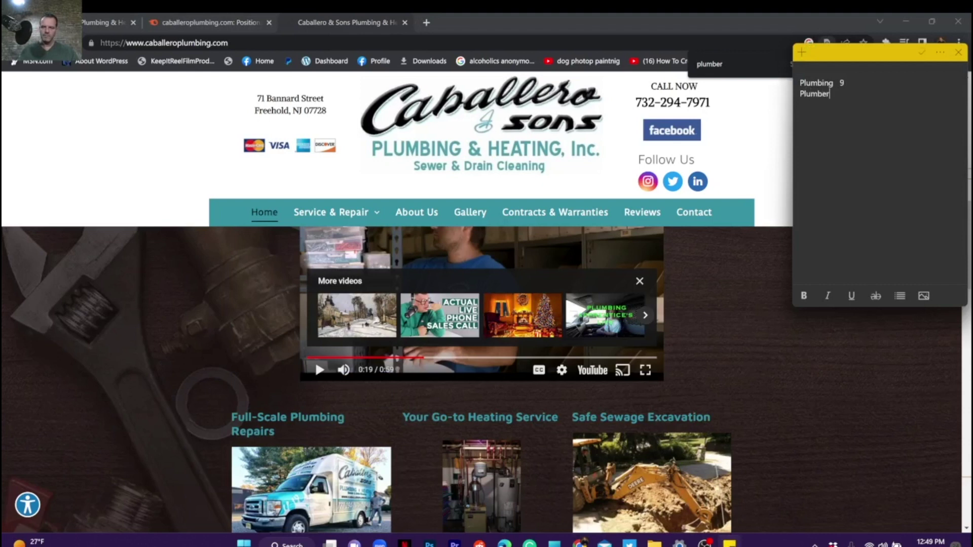
text(plumbers 1)
key(Return)
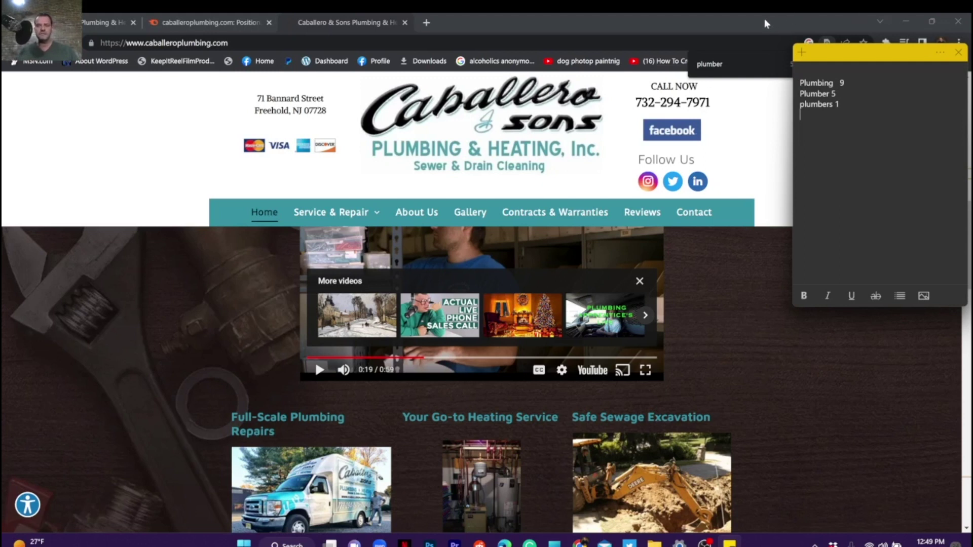
Search the homepage for "freehold" and add a "freehold" line to the keyword counts in the sticky note
click(729, 64)
key(BackSpace)
key(BackSpace)
key(BackSpace)
key(BackSpace)
key(BackSpace)
key(BackSpace)
key(BackSpace)
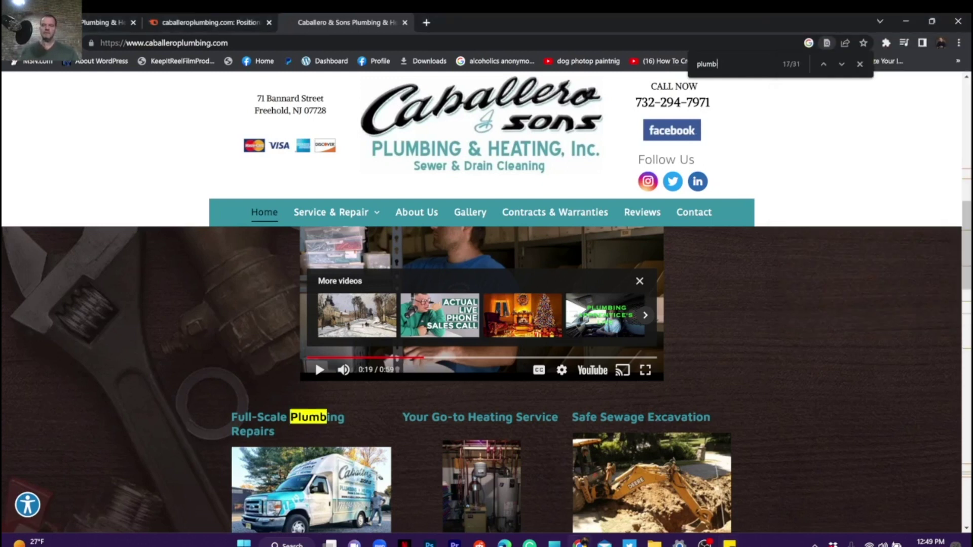
text(freehold)
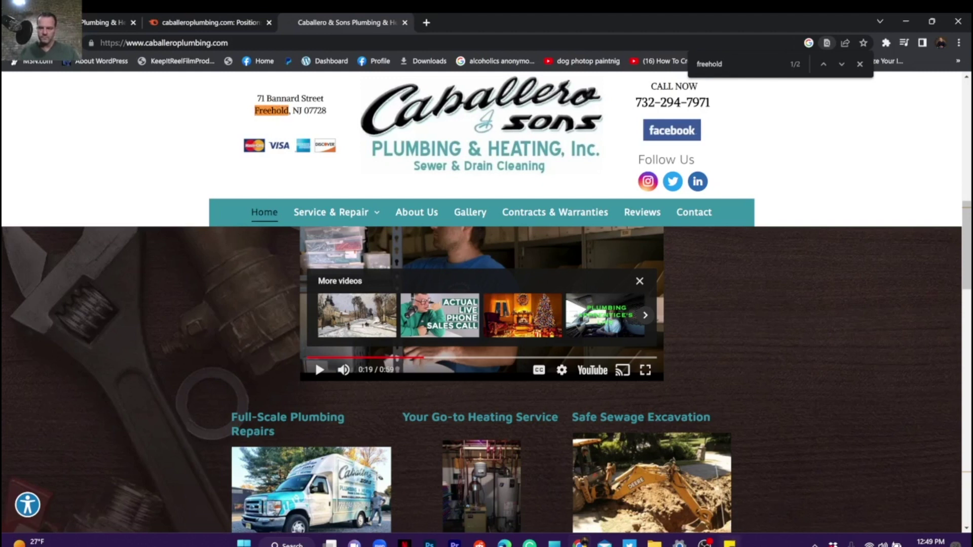
click(730, 542)
text(freehold)
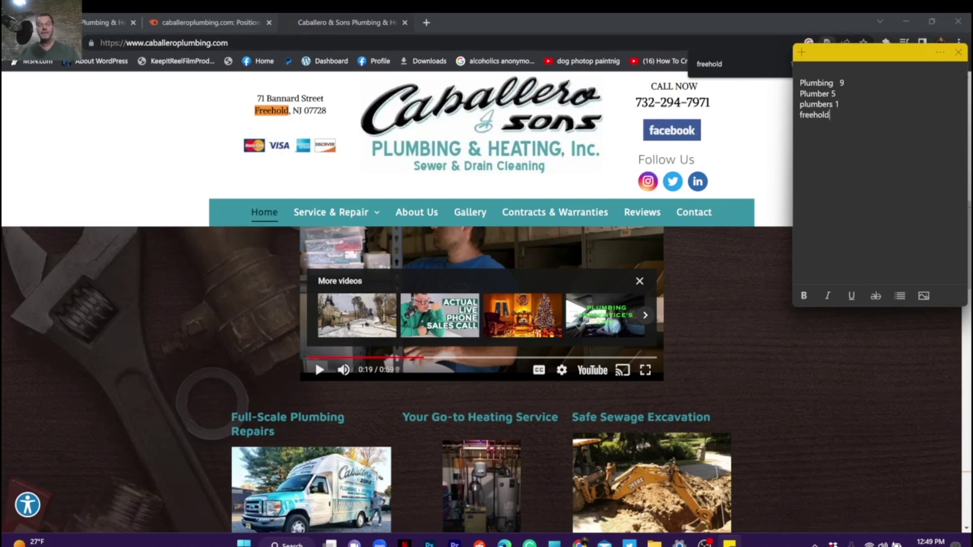
Replace the homepage search term with "nj" to find how often the state abbreviation appears
key(alt+Tab)
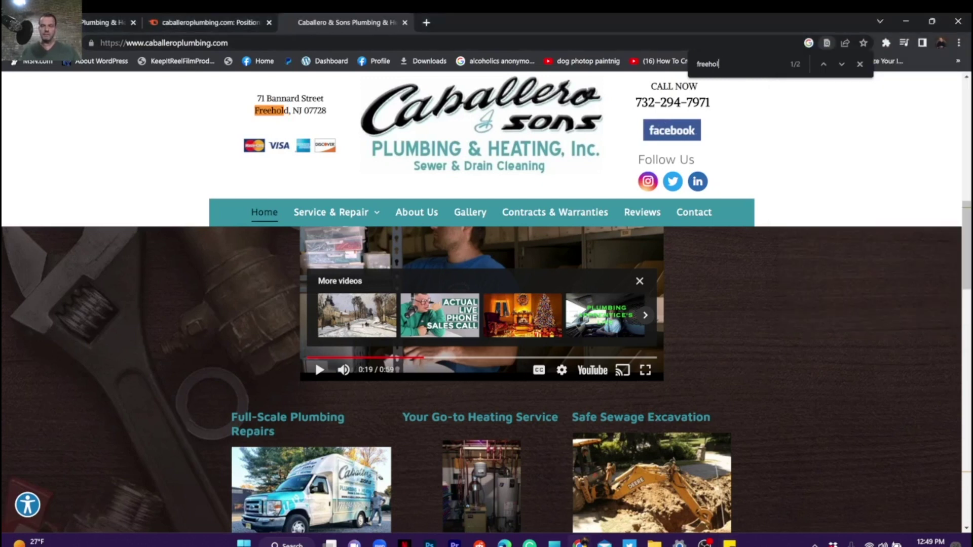
text(nj)
key(BackSpace)
key(BackSpace)
key(BackSpace)
key(BackSpace)
key(BackSpace)
key(BackSpace)
key(BackSpace)
key(BackSpace)
key(BackSpace)
key(BackSpace)
text(nj)
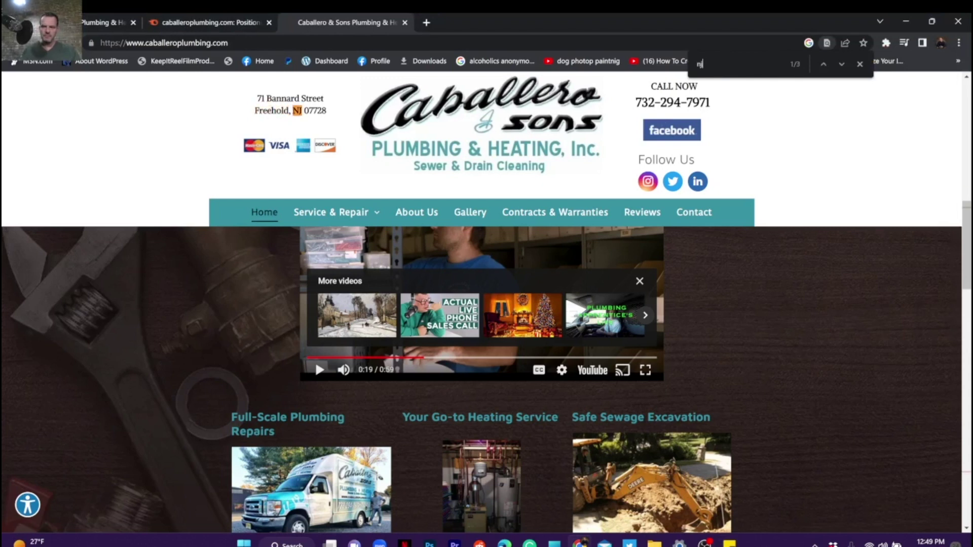
Add the line "NJ 3" and a new line "new jersey" to the keyword counts in the sticky note
click(730, 544)
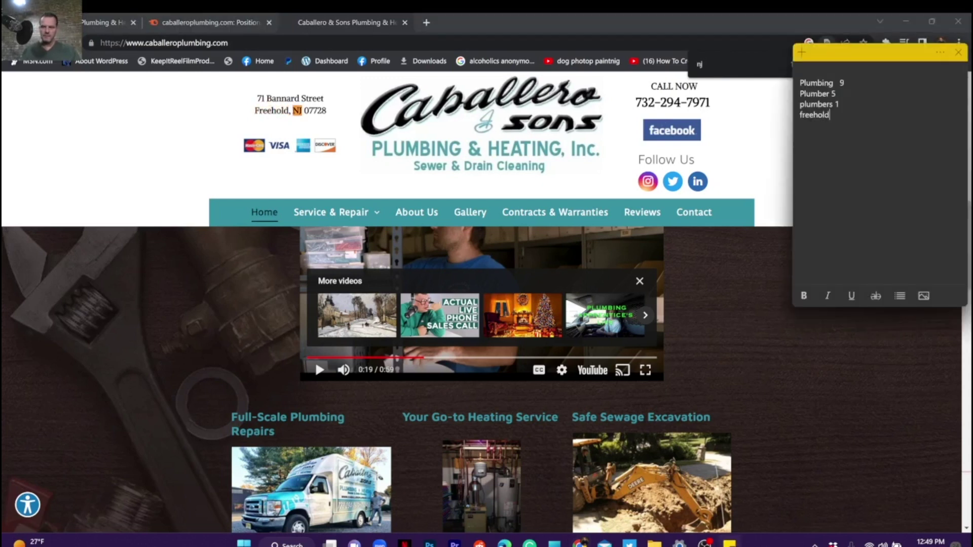
text(NJ 3)
key(Return)
text(new jersey)
Search the homepage for "new jersey" and record the count 1 beside that keyword in the sticky note
click(702, 64)
key(BackSpace)
text(ew jerse)
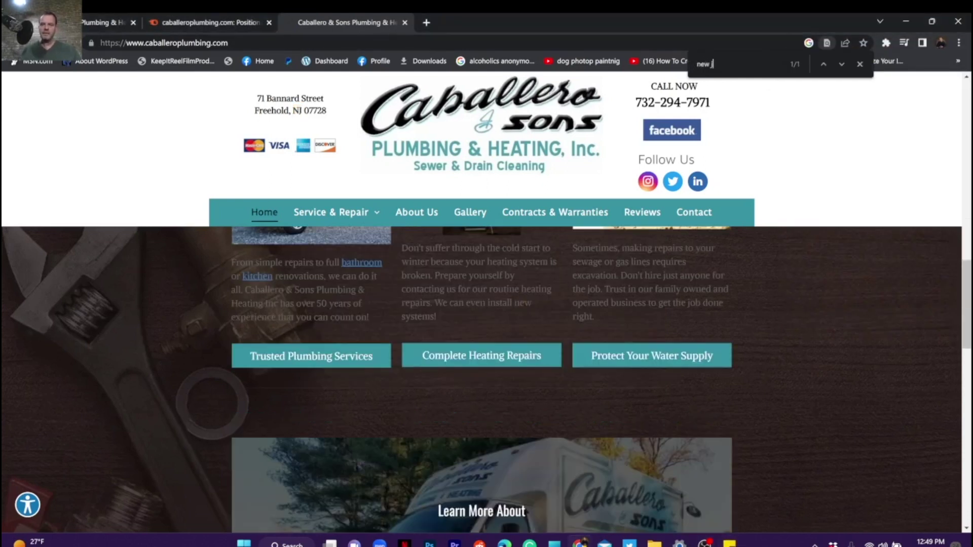
text(y)
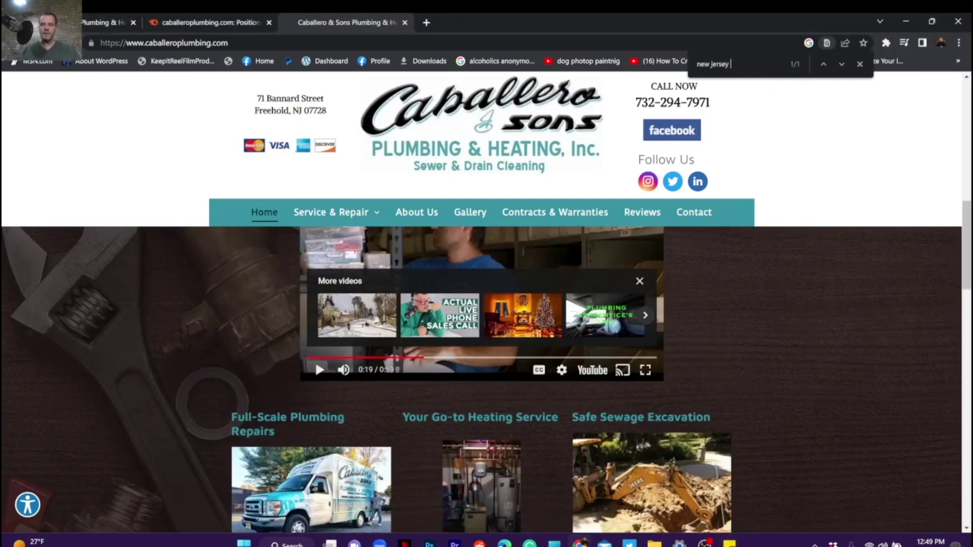
click(730, 543)
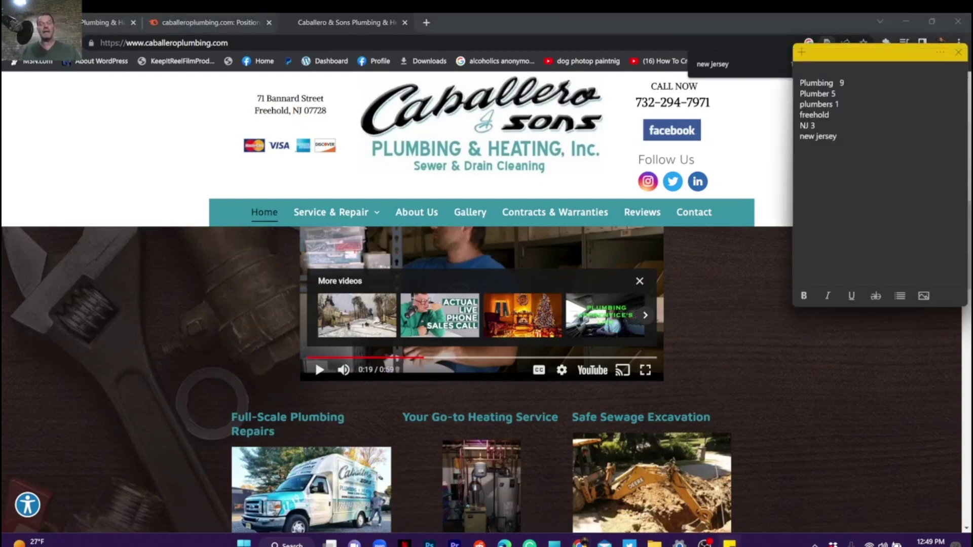
text(1)
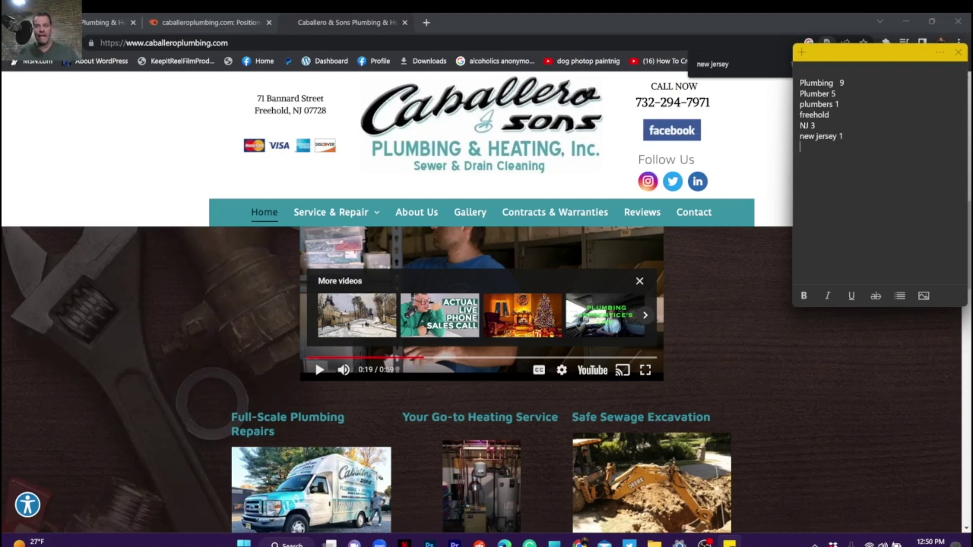
Examine the homepage's text content from the header to the footer, and bring back the sticky note with the keyword counts
click(743, 16)
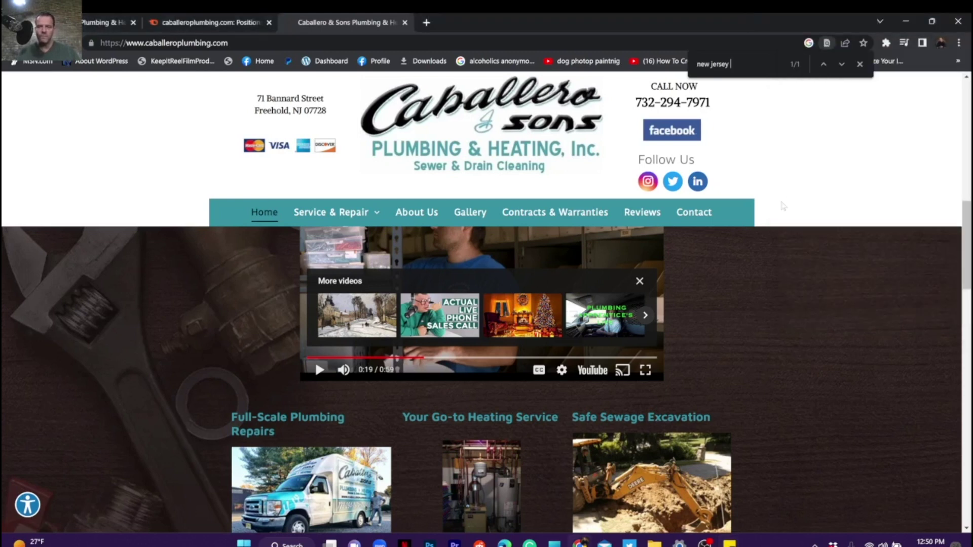
scroll(783, 206, down, 10)
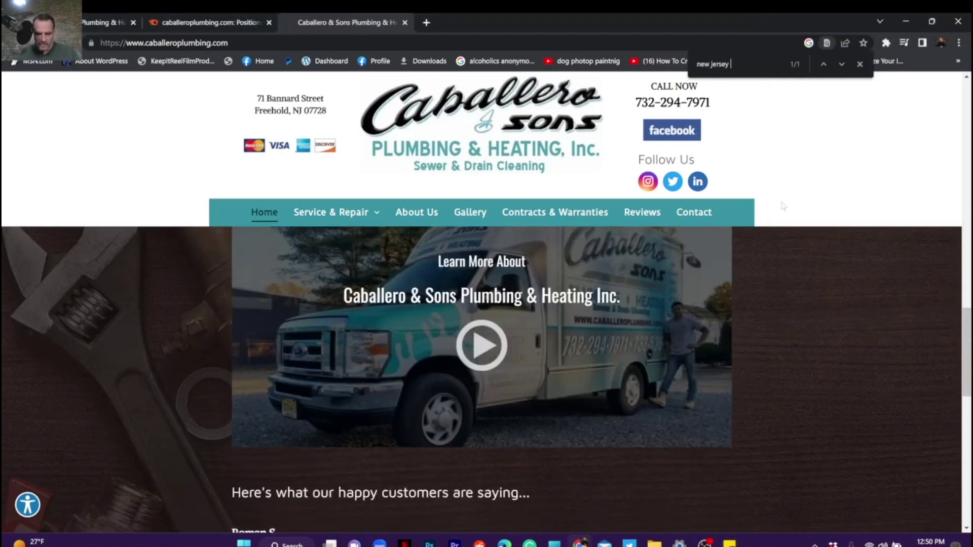
scroll(784, 206, down, 3)
scroll(783, 207, down, 7)
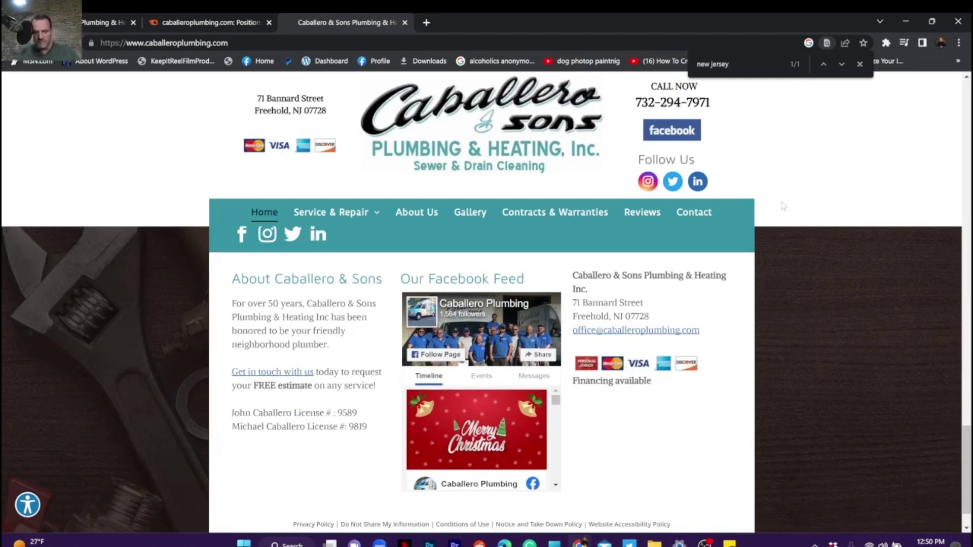
scroll(784, 206, down, 1)
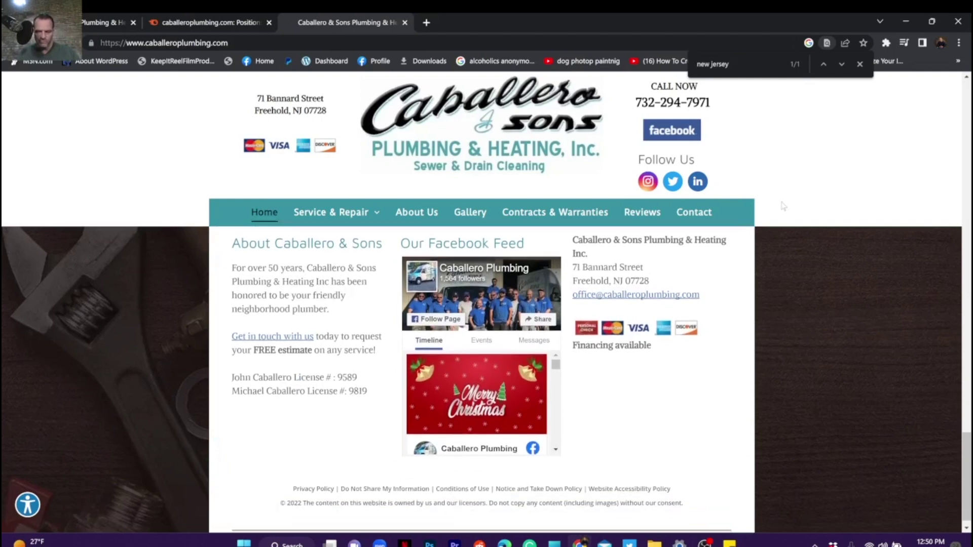
scroll(783, 206, down, 1)
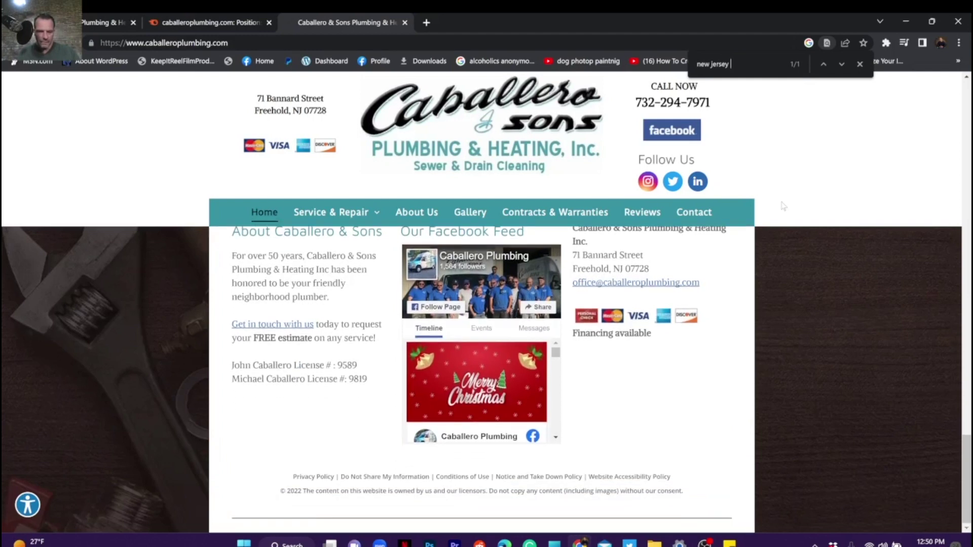
scroll(783, 206, up, 5)
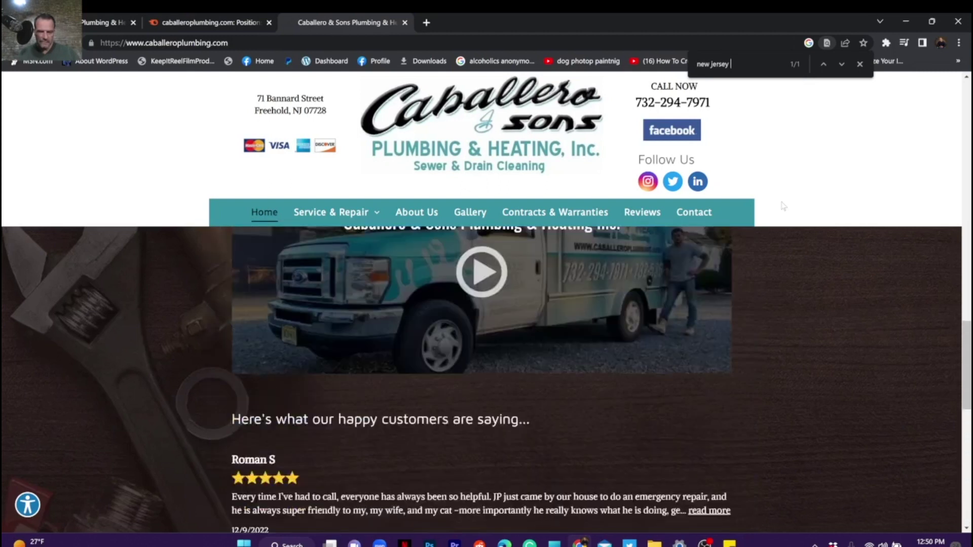
scroll(783, 206, down, 3)
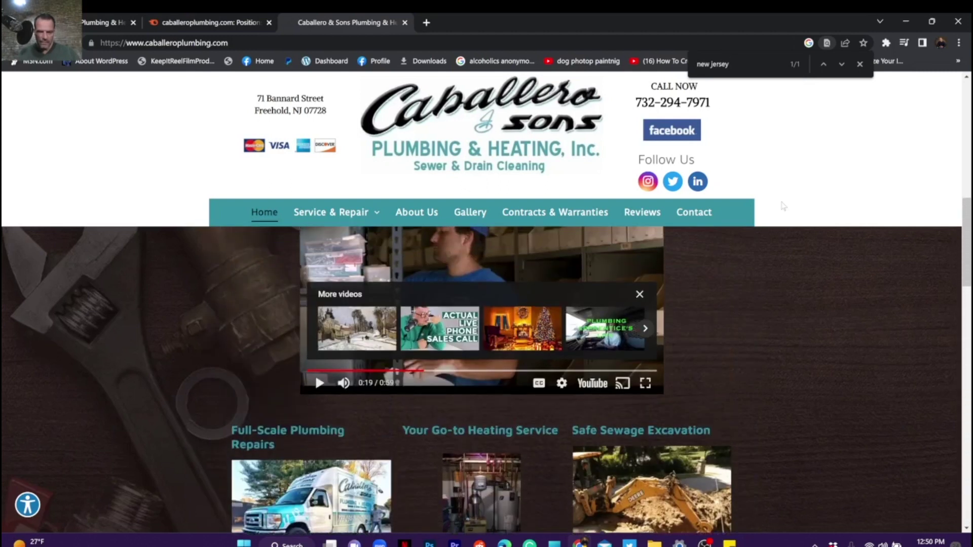
scroll(783, 206, up, 10)
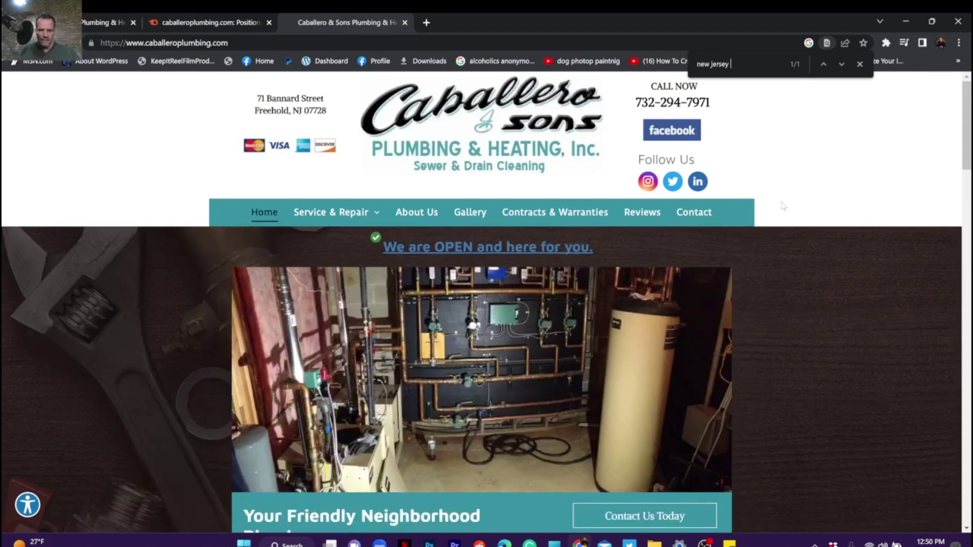
scroll(784, 206, down, 5)
scroll(783, 206, down, 10)
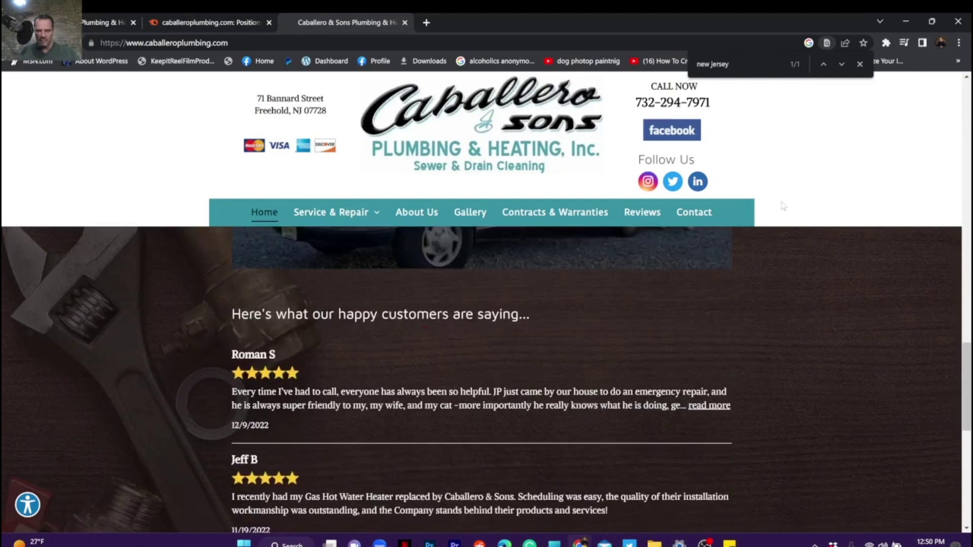
scroll(784, 206, down, 5)
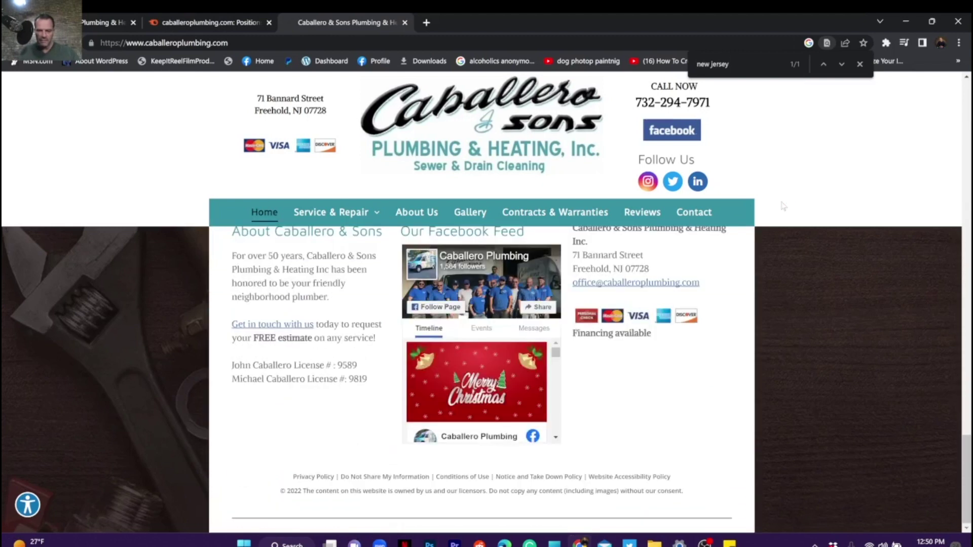
scroll(784, 206, up, 10)
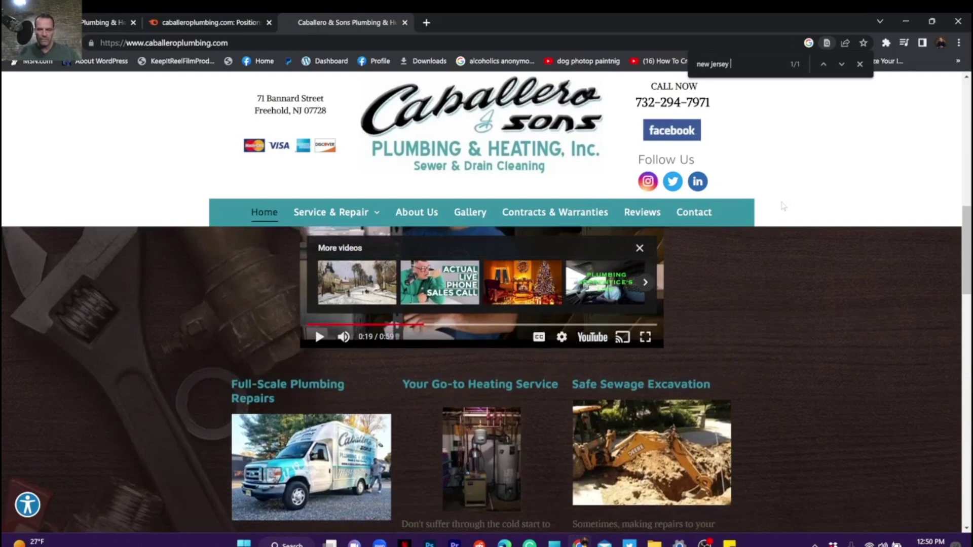
scroll(784, 207, up, 8)
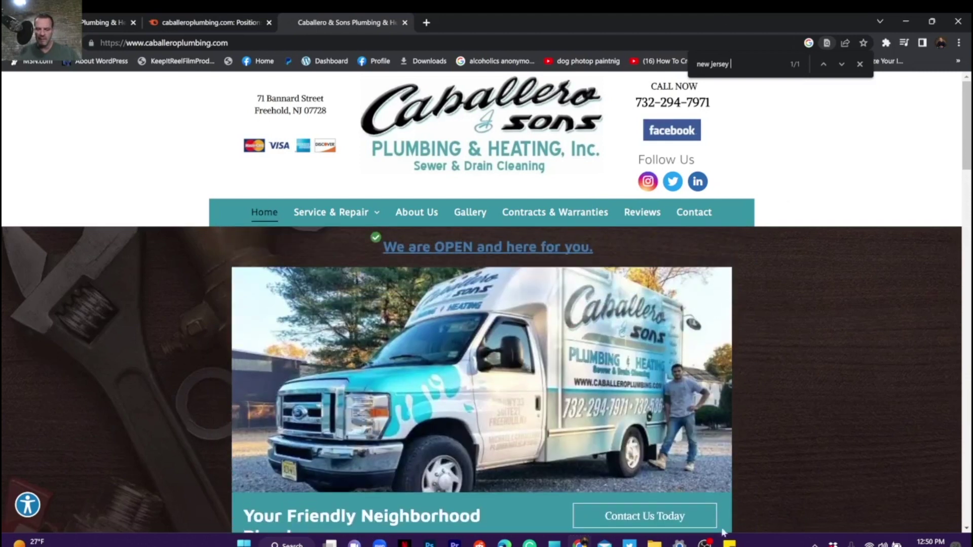
click(730, 544)
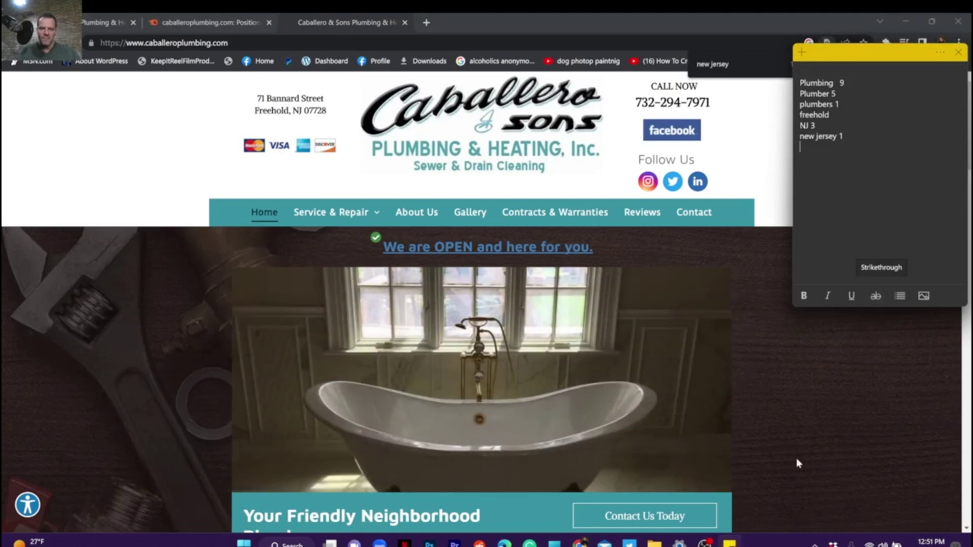
Select and copy the homepage text from the "Your neighborhood plumber for over 50 years!" tagline through the footer
scroll(796, 458, down, 7)
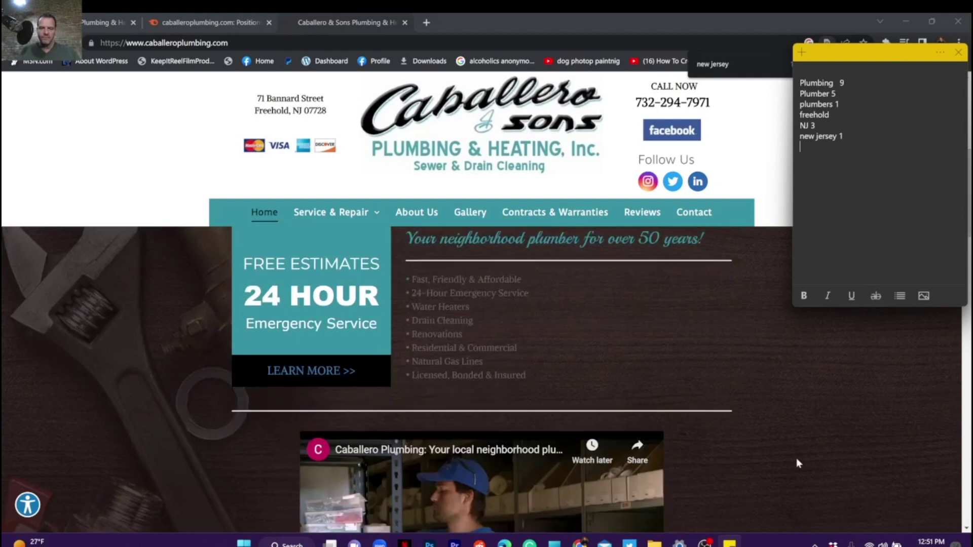
scroll(796, 458, up, 1)
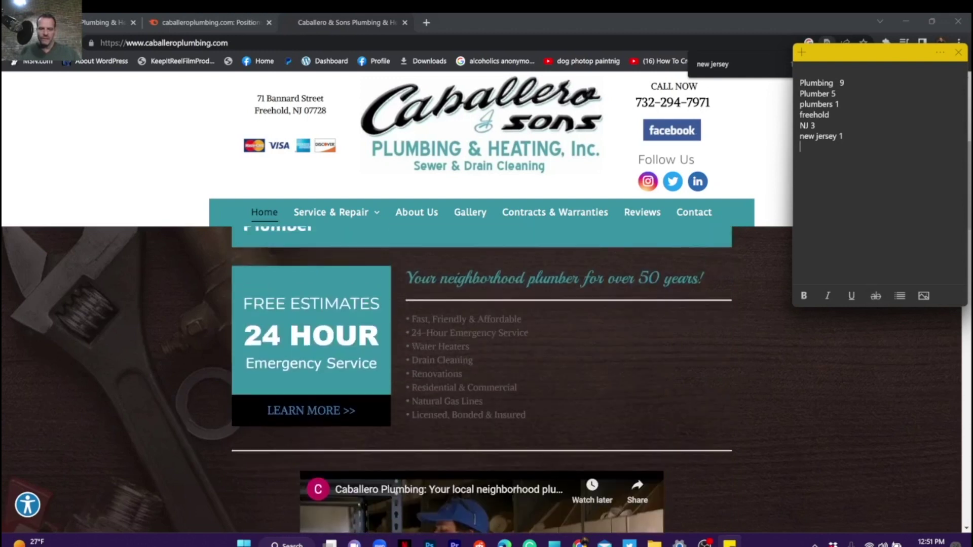
drag(404, 277, 639, 460)
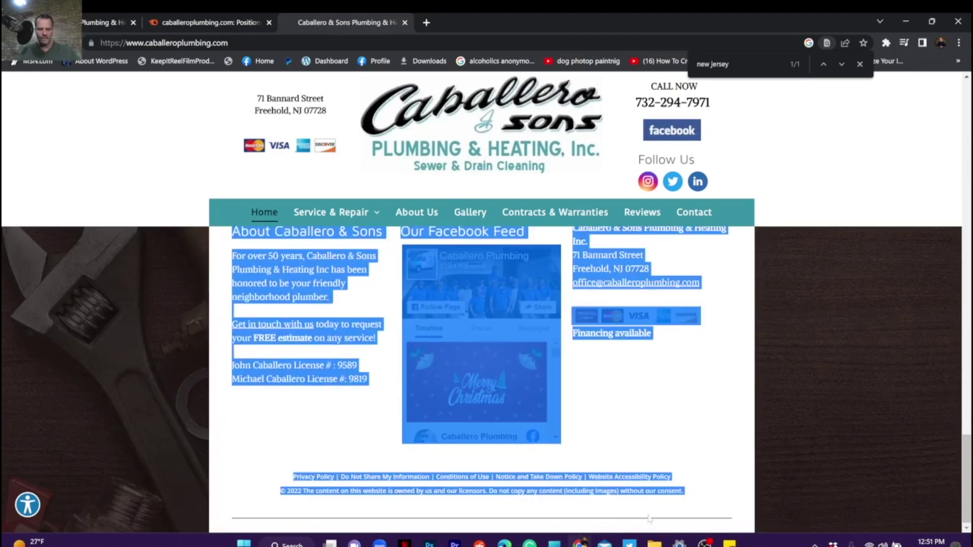
Search Google for "word counter" in a new browser tab and open the WordCounter site at wordcounter.net
click(426, 22)
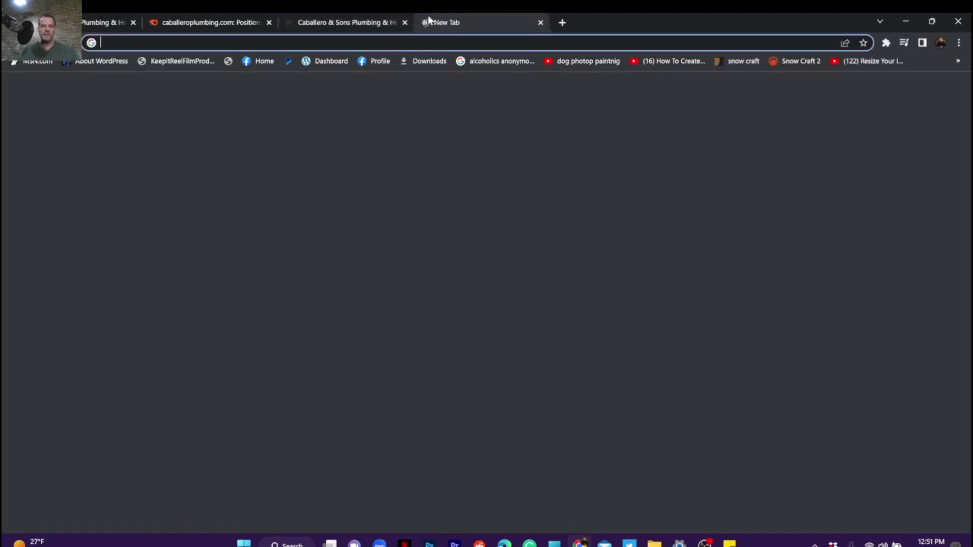
text(word count)
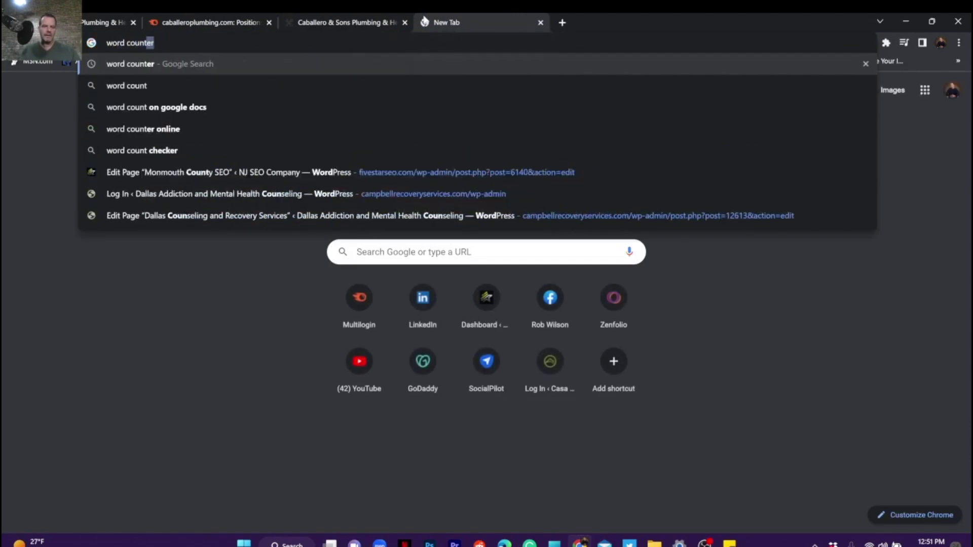
text(er)
key(Return)
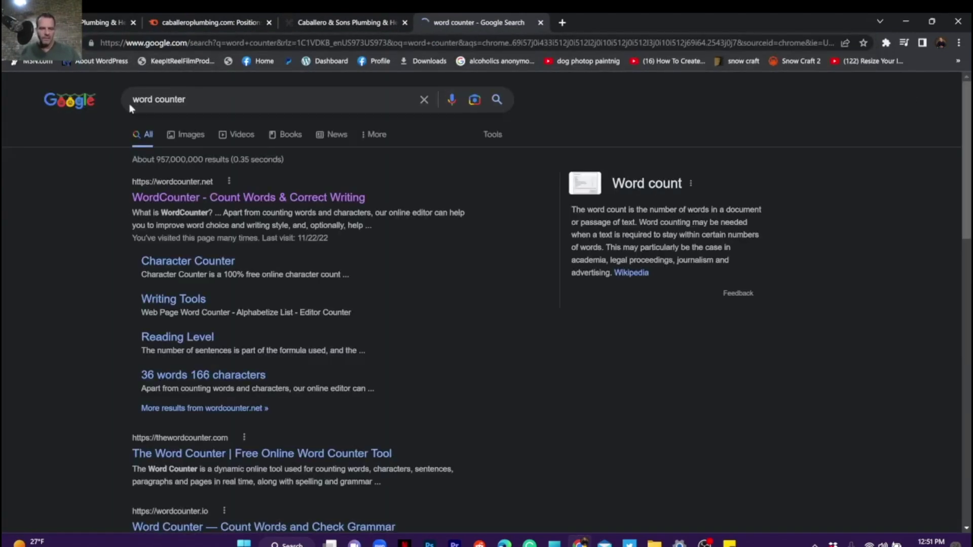
click(142, 197)
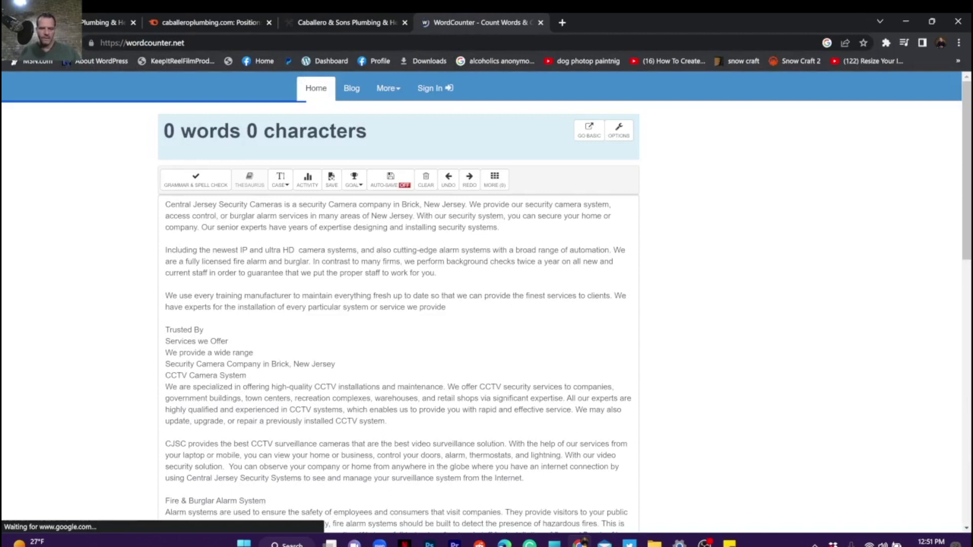
Replace all the existing text in the WordCounter editor with the copied homepage text, and view the word count below it
key(ctrl+a)
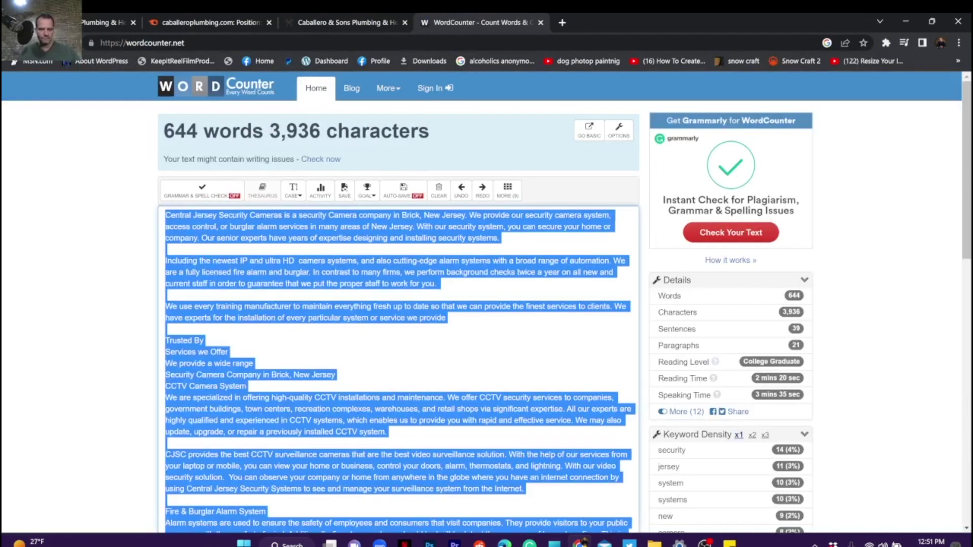
key(ctrl+v)
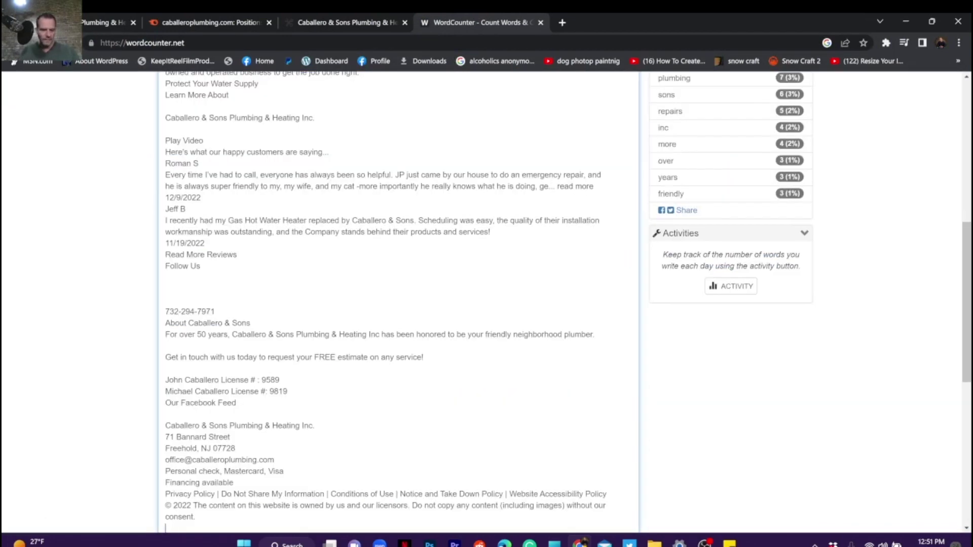
scroll(486, 304, down, 8)
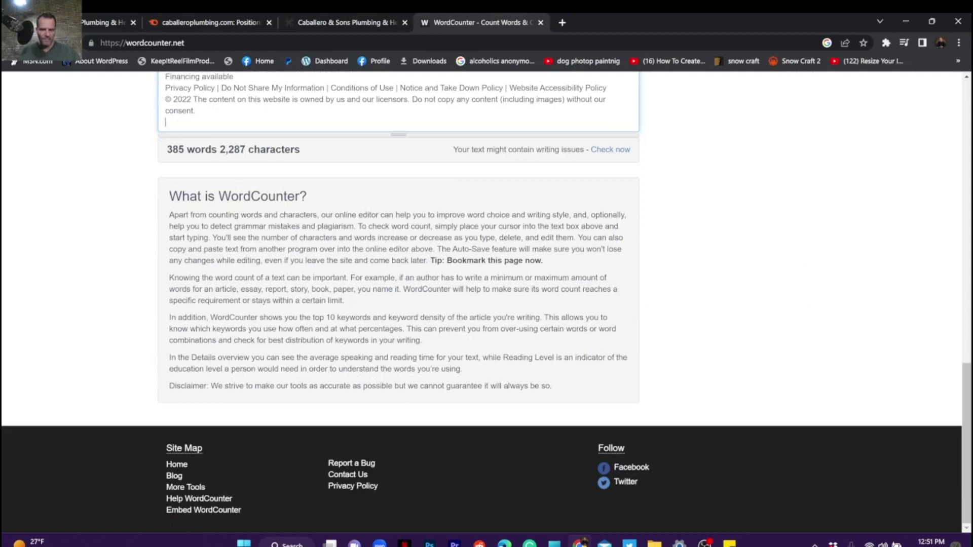